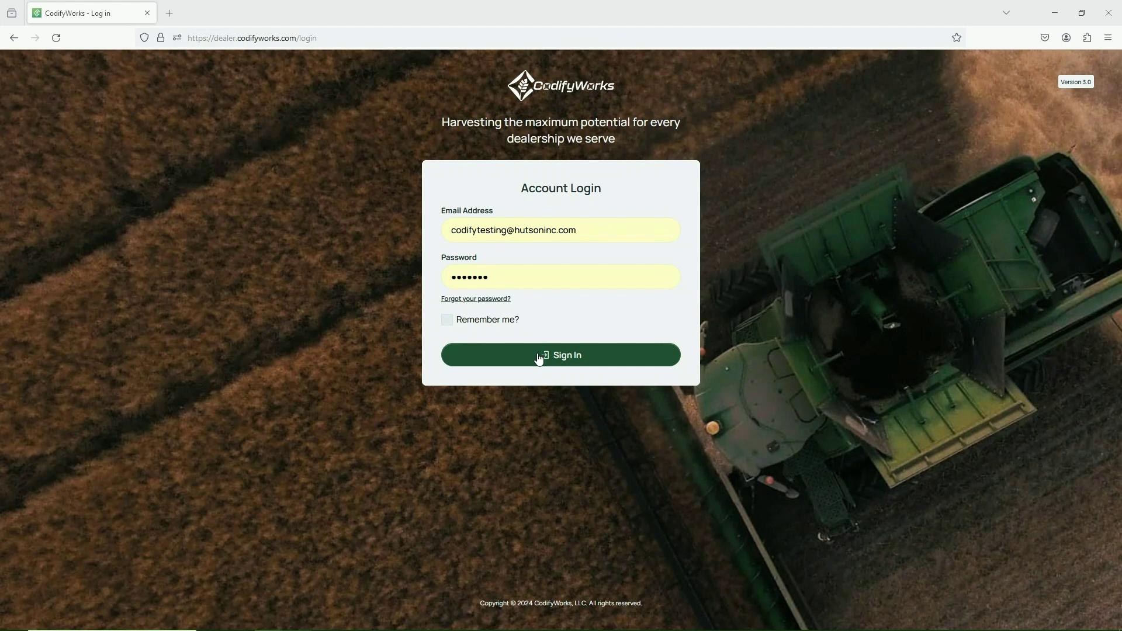
Sign in to the CodifyWorks dealer account with its email and password.
click(538, 356)
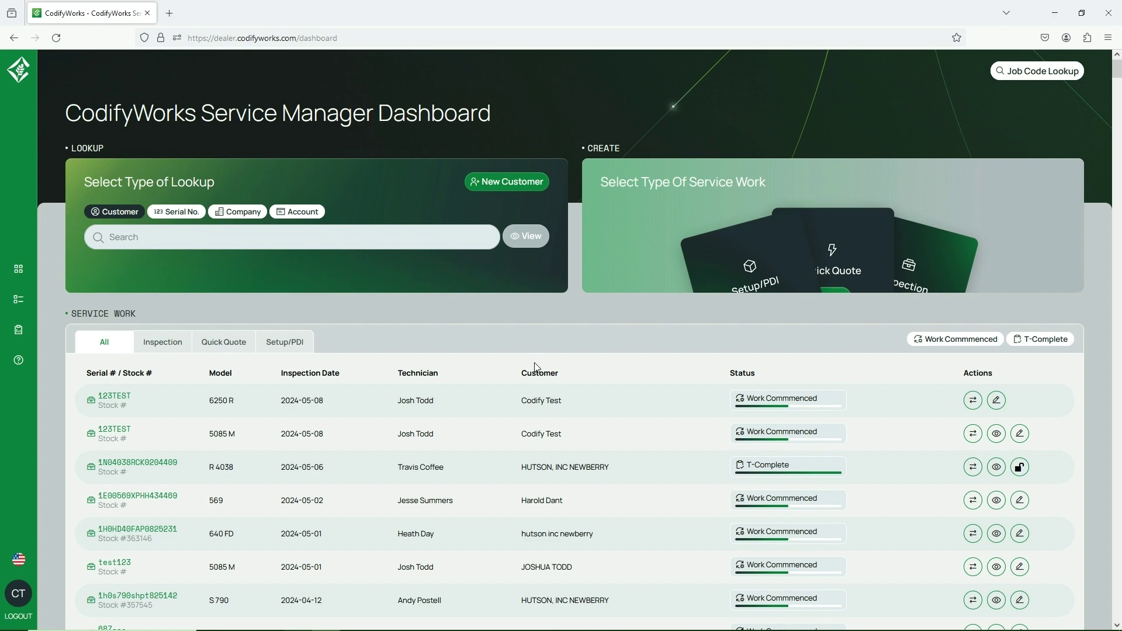
Open the Job Code Lookup dialog from the dashboard's top-right button.
click(1015, 74)
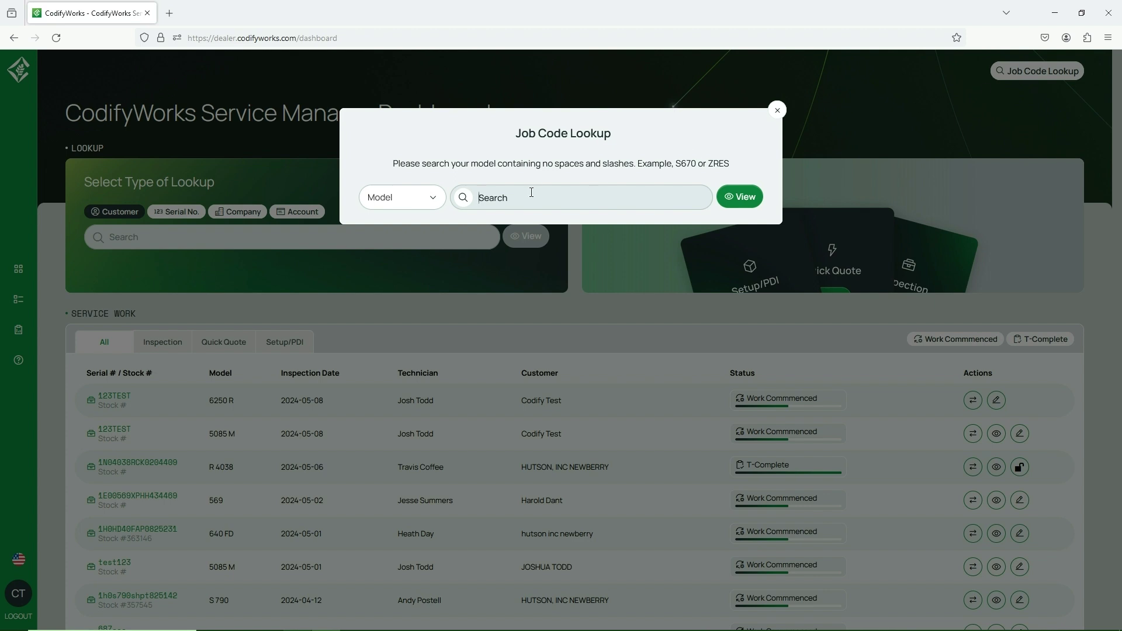
Show the job codes for the 6115 M model and begin a description filter.
text(6115 )
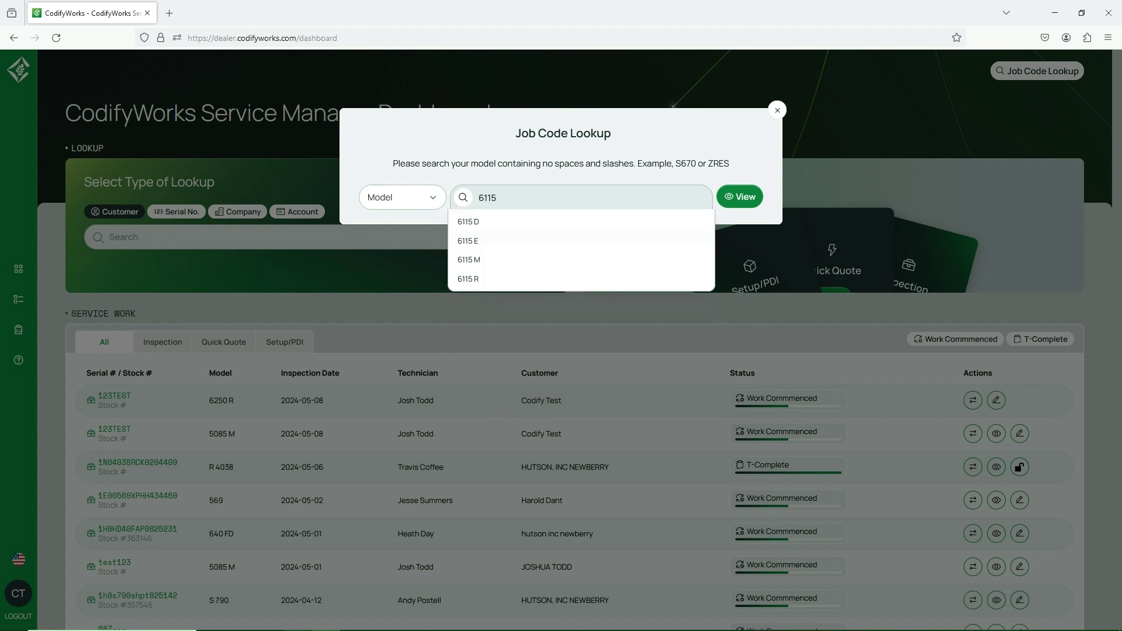
text(M)
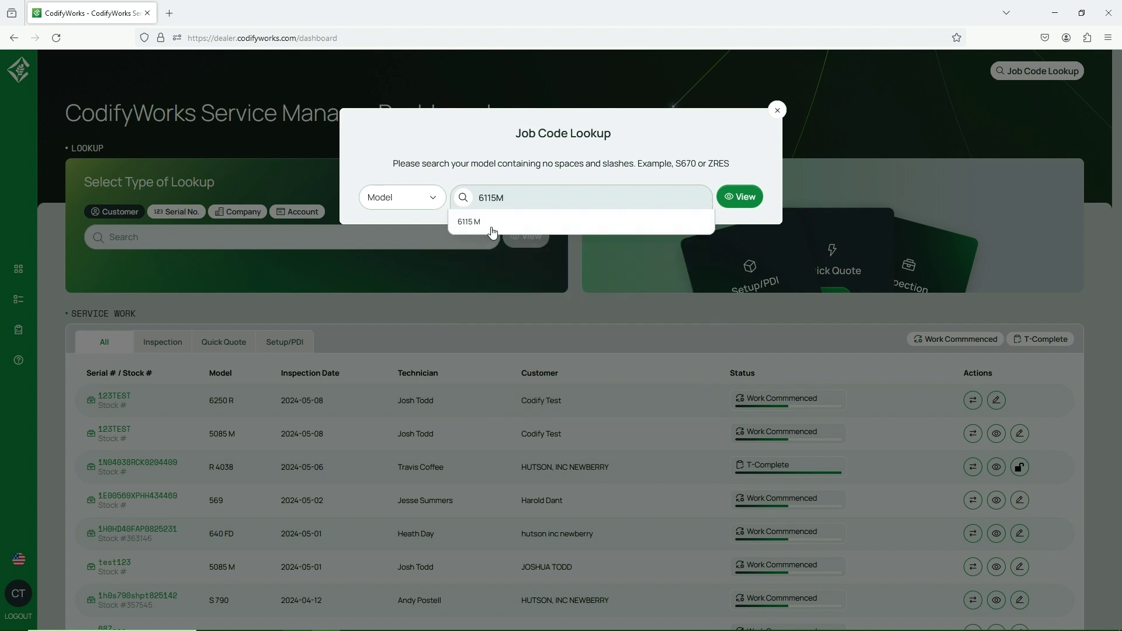
click(493, 234)
click(743, 203)
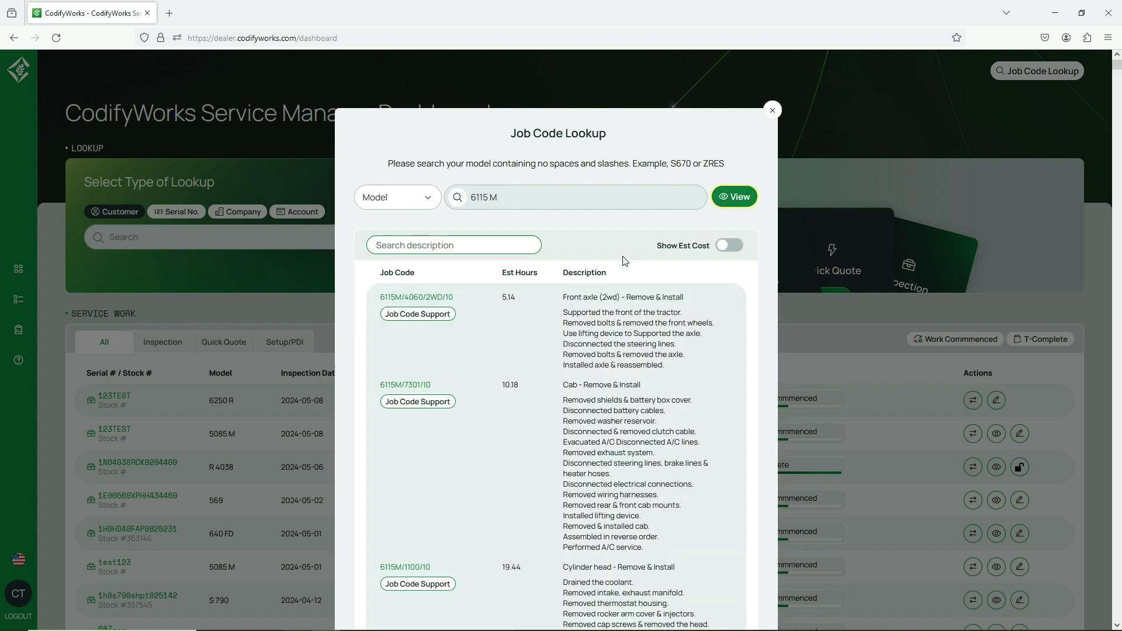
click(432, 246)
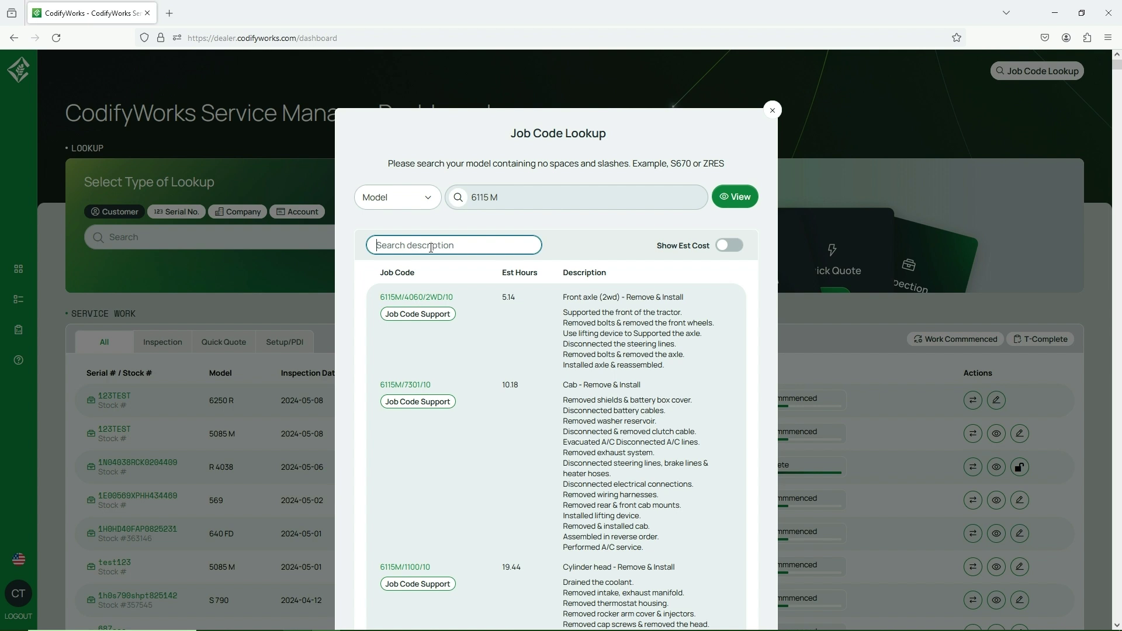
Filter the 6115 M job codes by 'pump', review them, then retype the filter as 'coolant pump'.
text(pu)
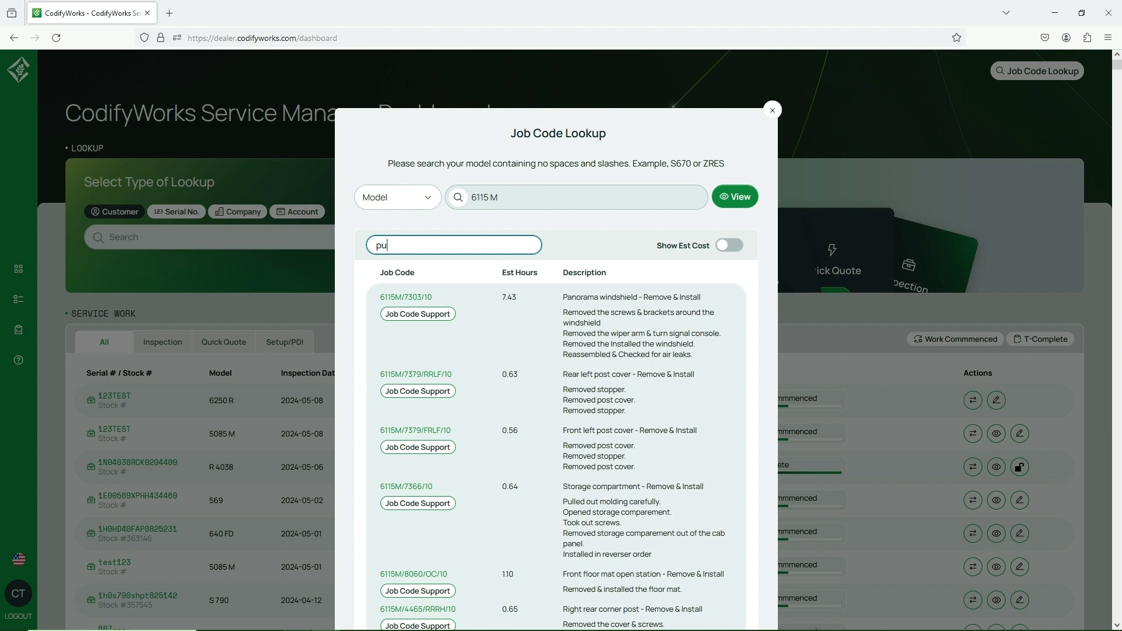
text(mp)
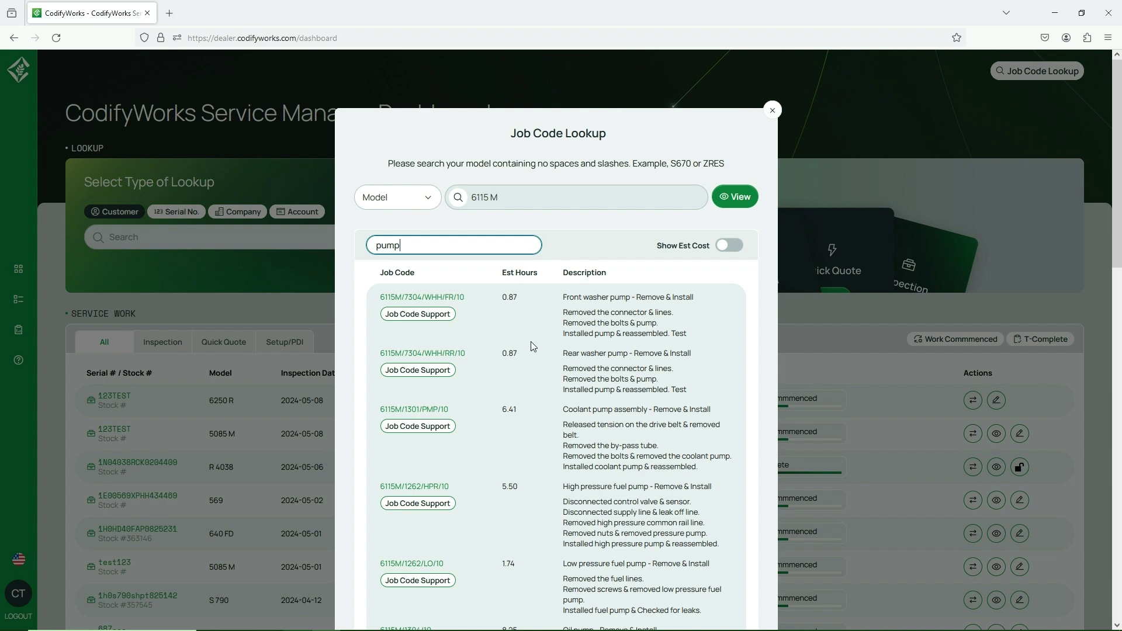
scroll(530, 342, down, 3)
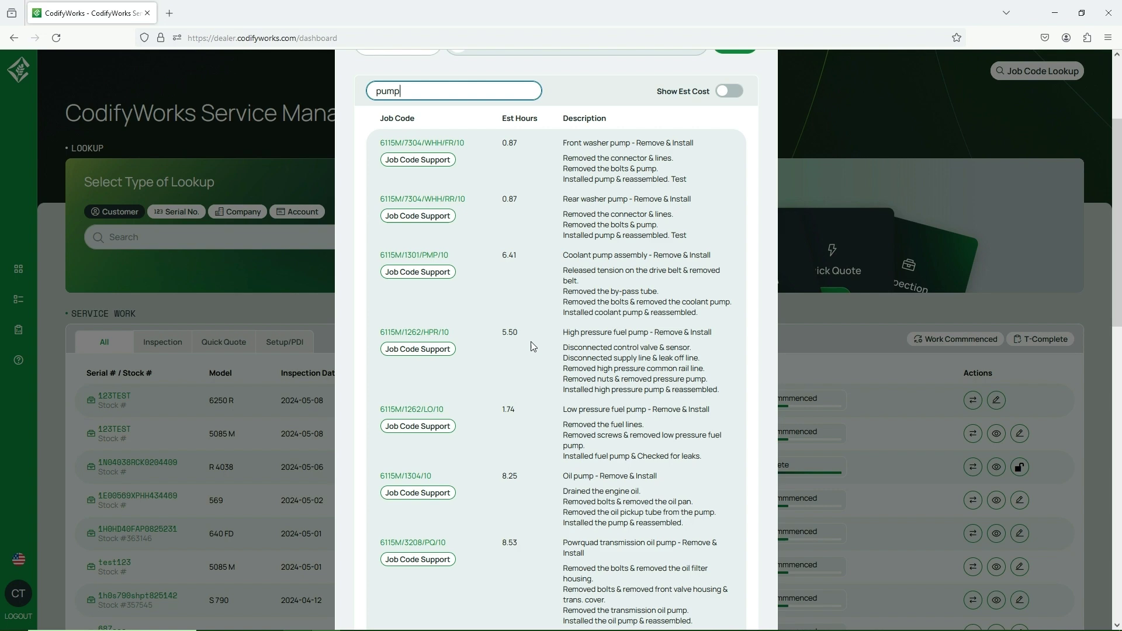
scroll(531, 342, up, 3)
drag(444, 248, 340, 228)
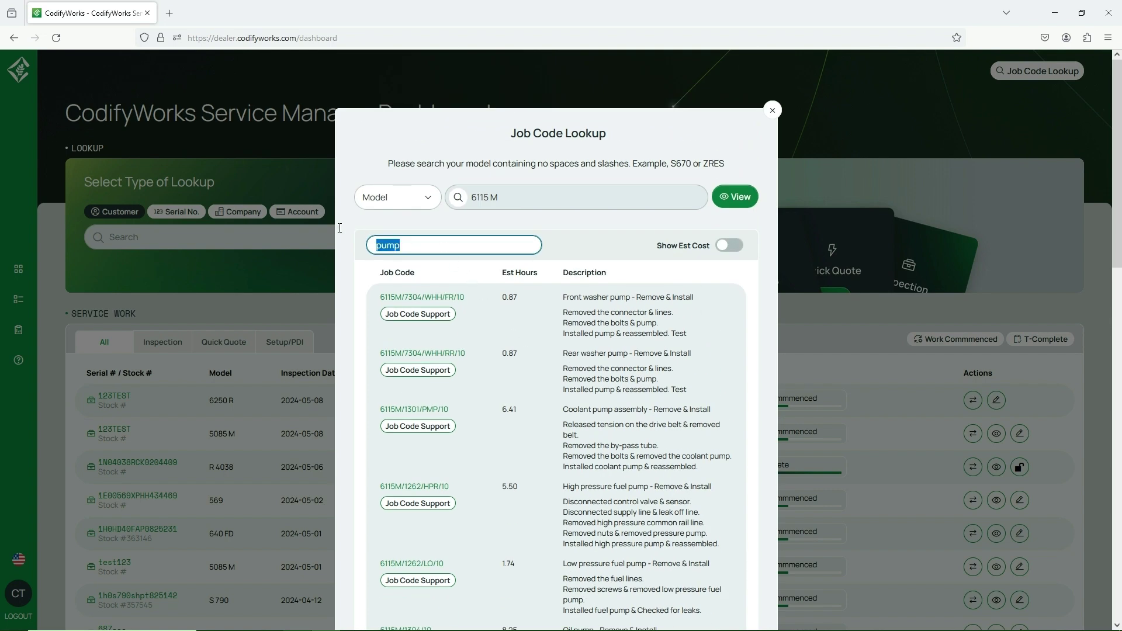
text(co)
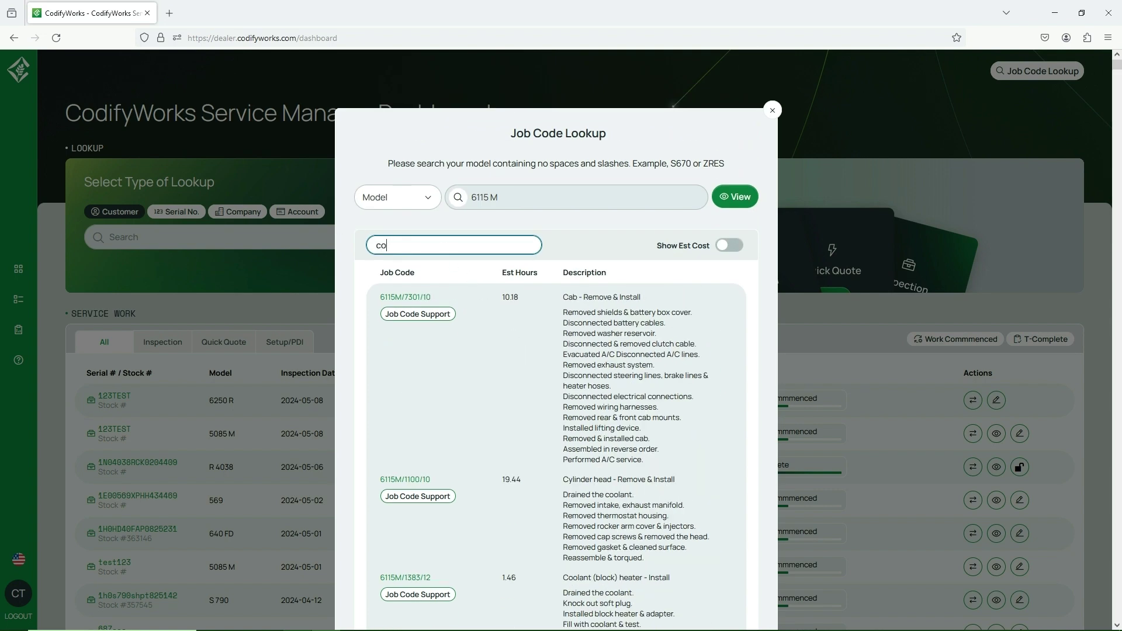
text(olant pump)
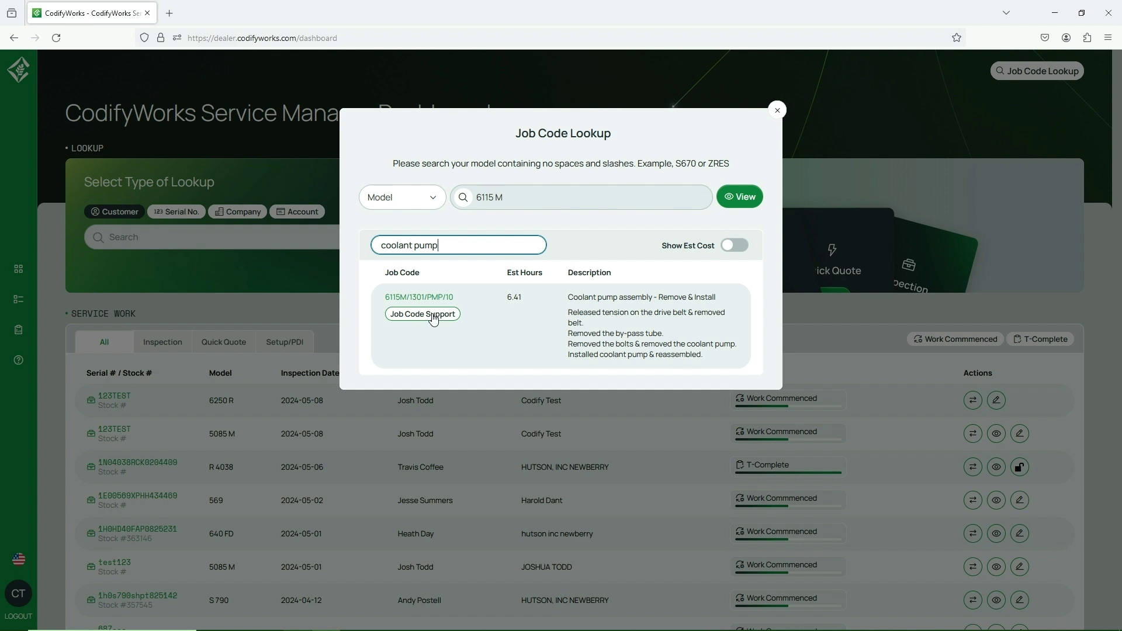
Preview the Current Code Change Request form for the coolant pump job, then go back.
click(440, 316)
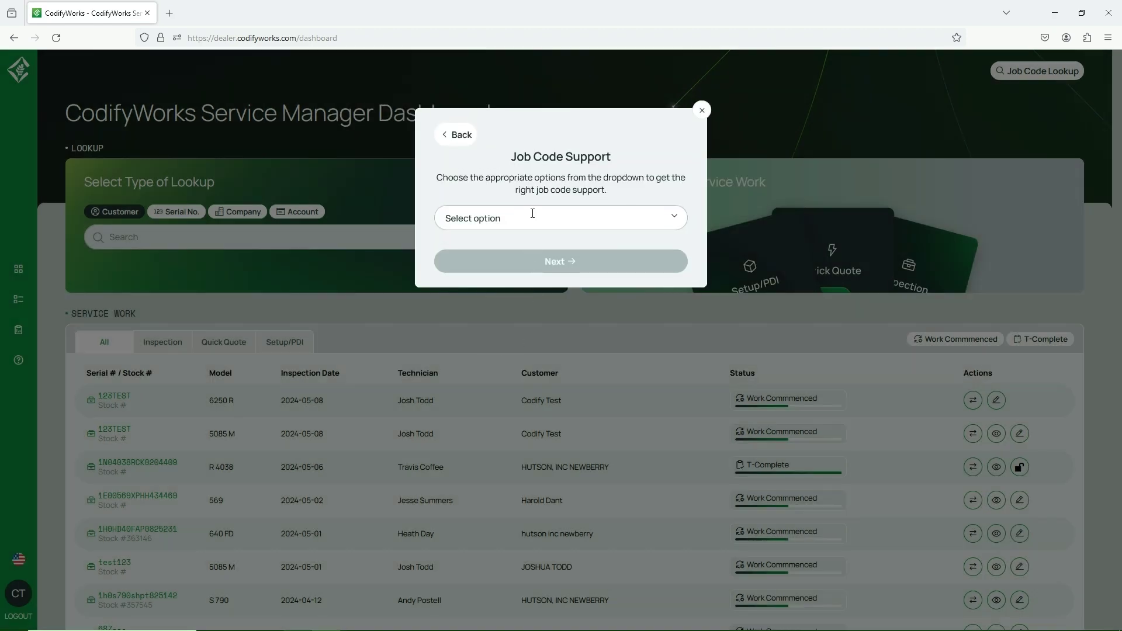
click(600, 216)
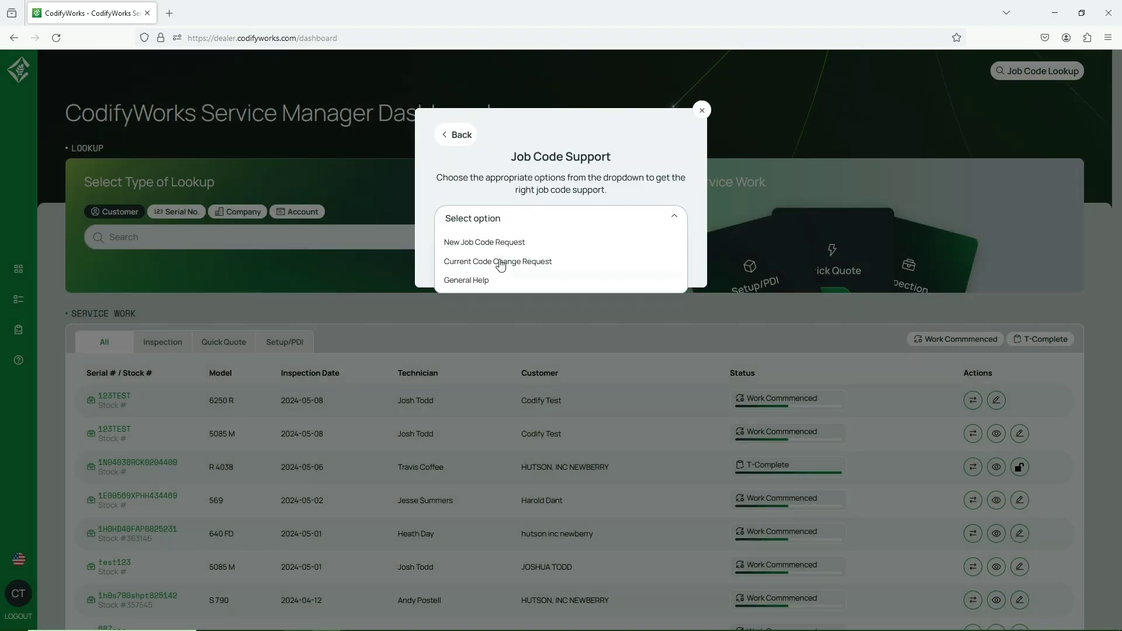
click(500, 262)
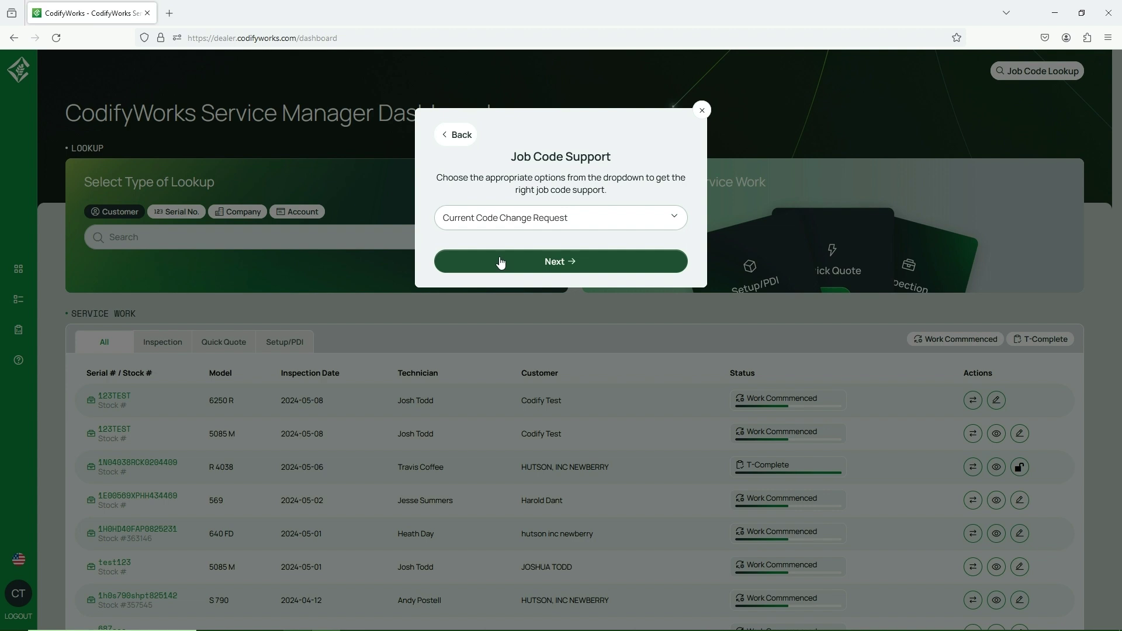
click(500, 262)
click(465, 313)
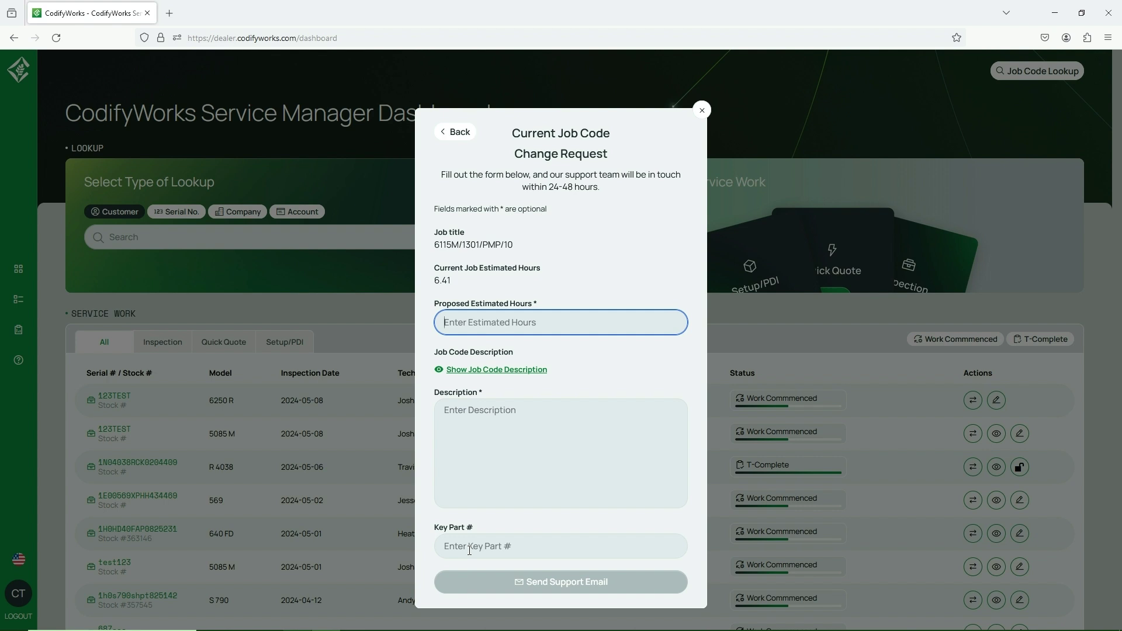
click(460, 136)
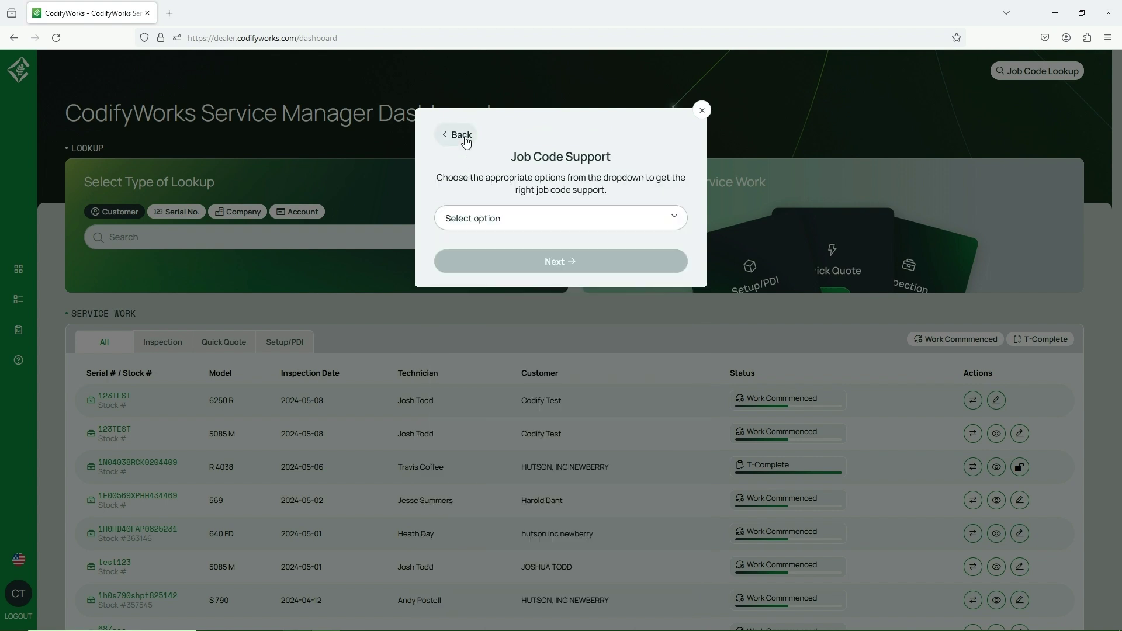
click(479, 217)
Choose New Job Code Request as the support type, then reload the dashboard.
click(469, 243)
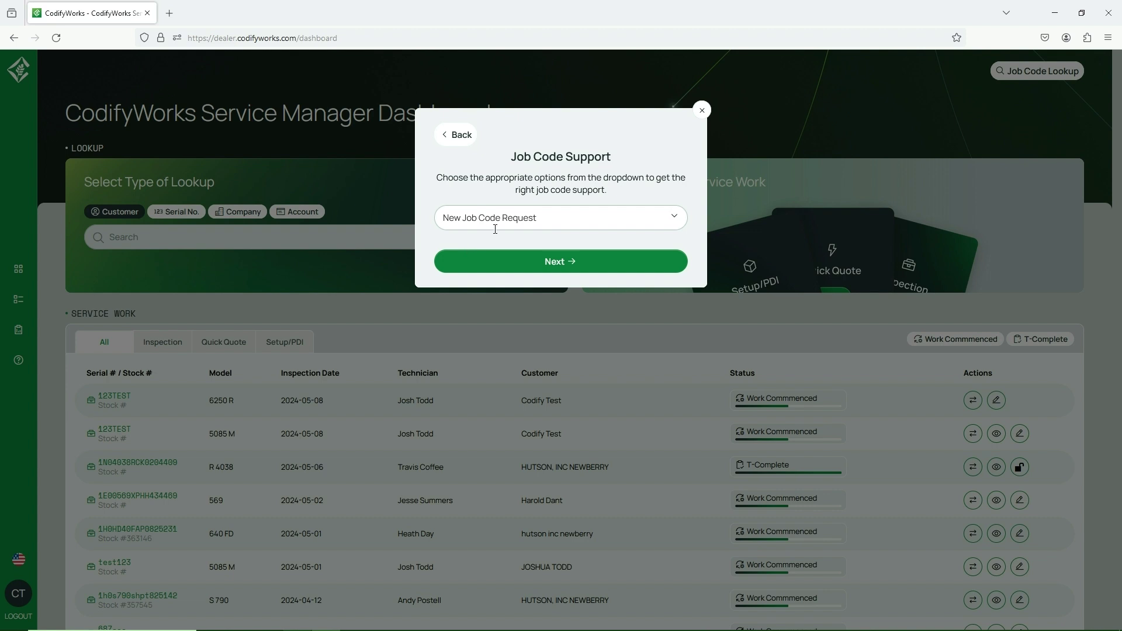
click(470, 219)
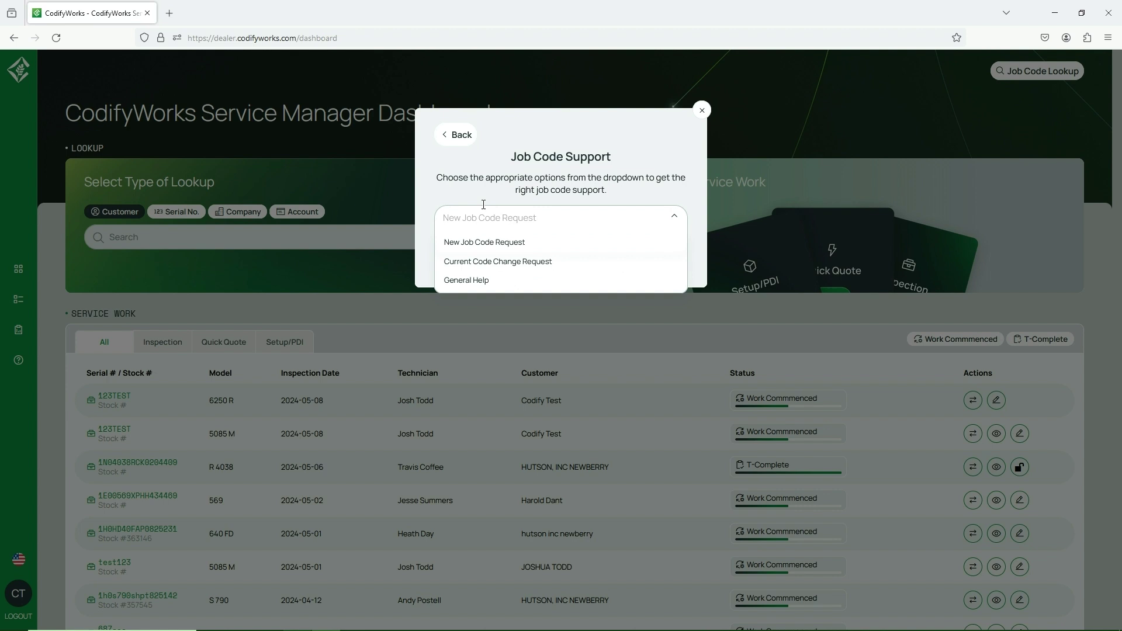
click(484, 203)
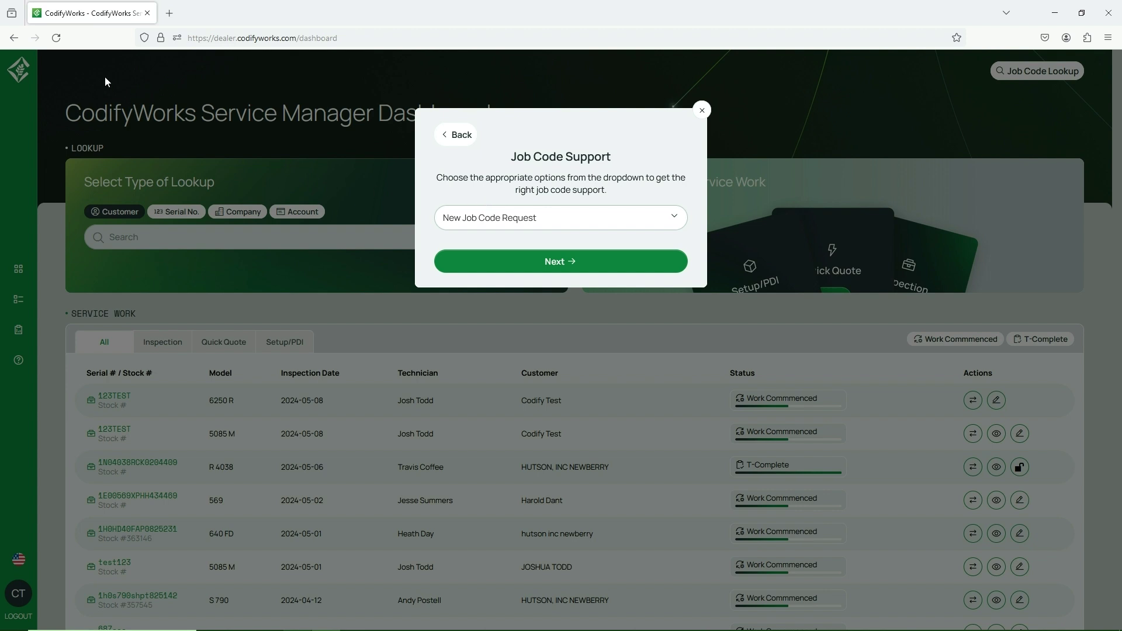
click(56, 38)
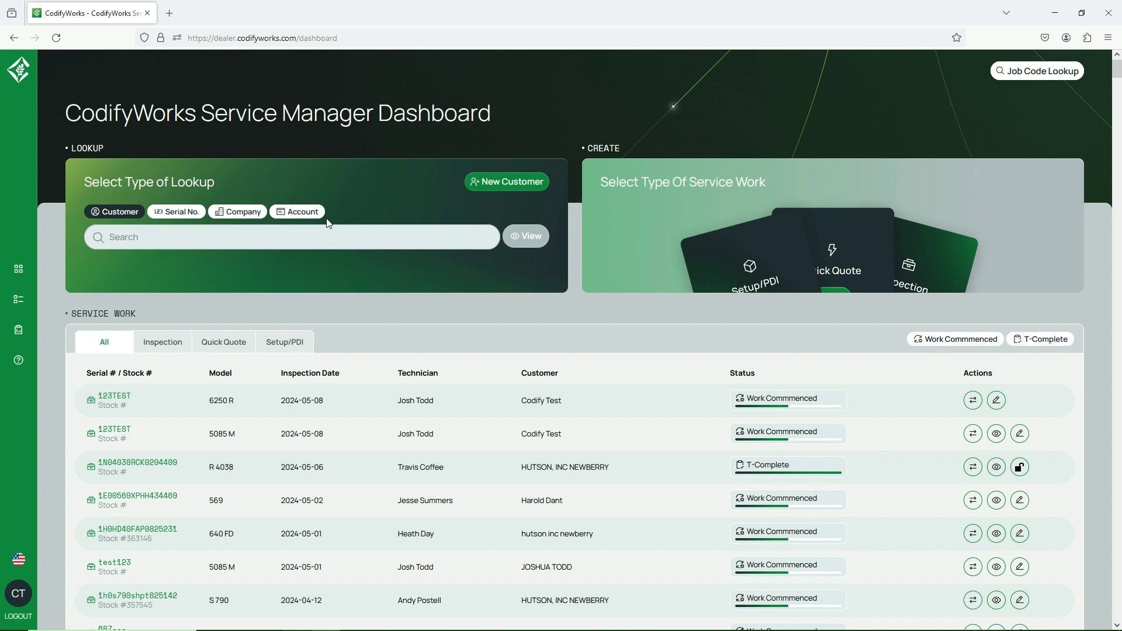
Search customers by account number and open the Codify Test customer page.
click(294, 221)
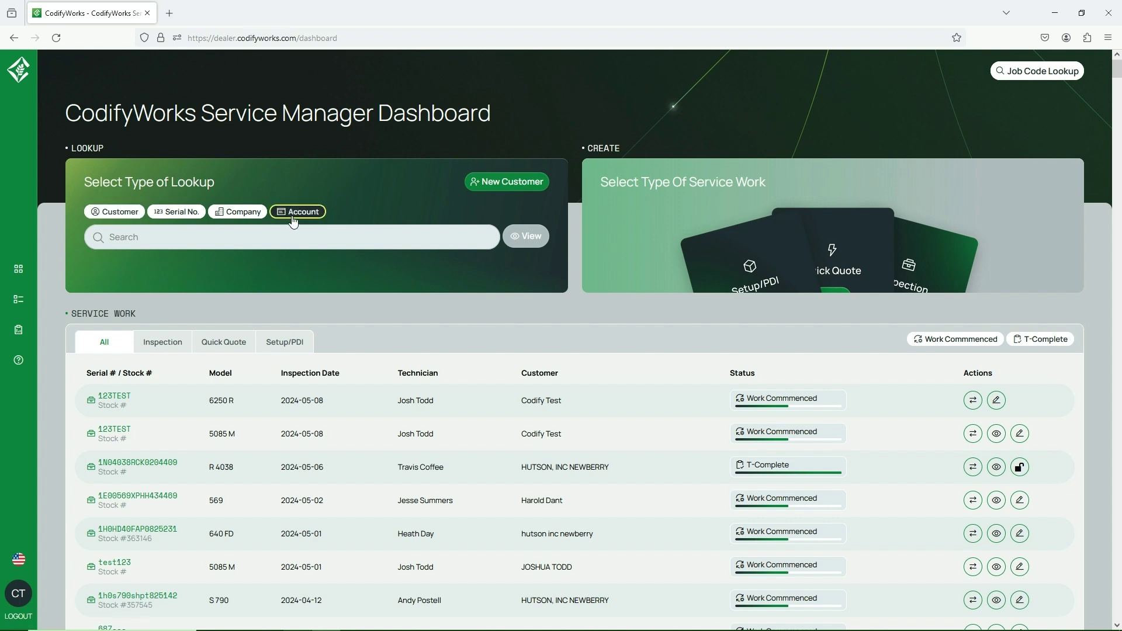
click(98, 239)
text(12)
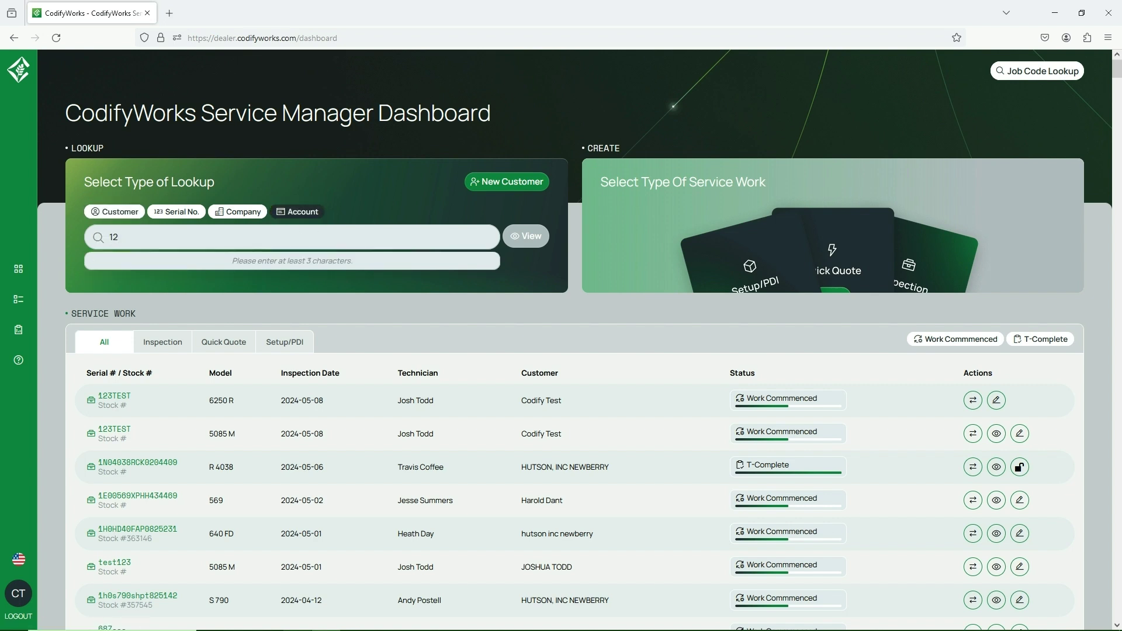
text(3T)
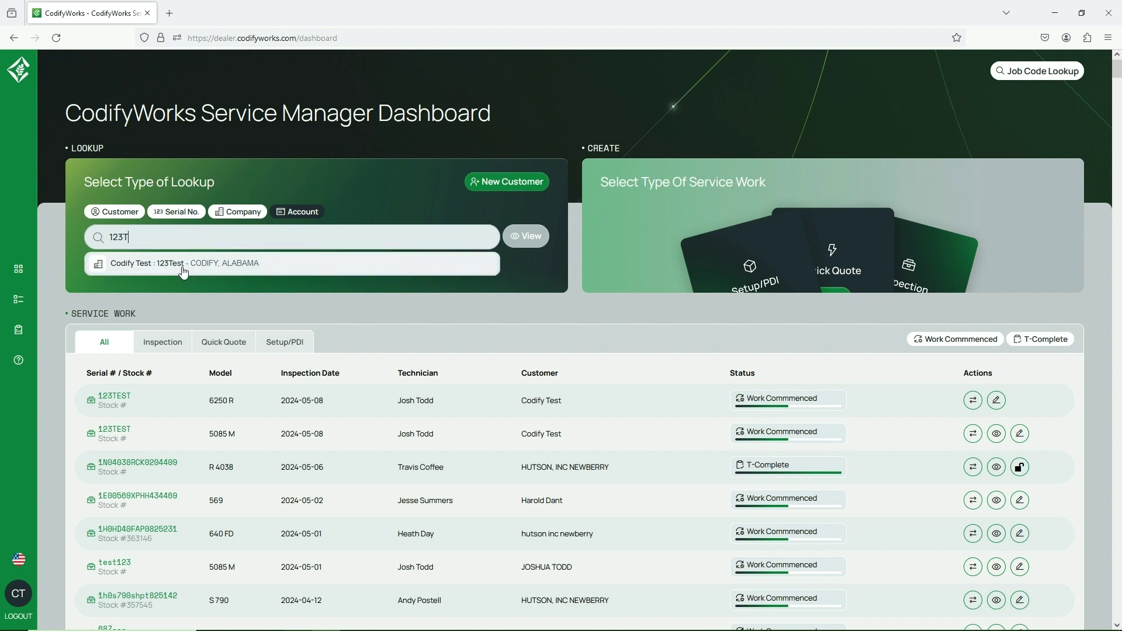
click(183, 264)
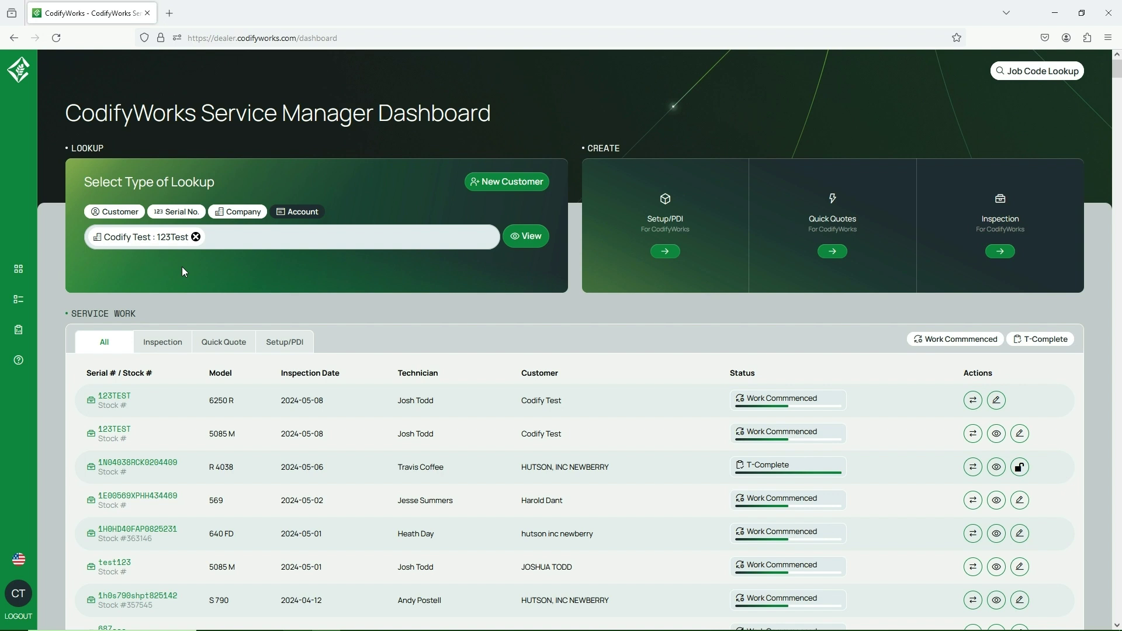
click(526, 237)
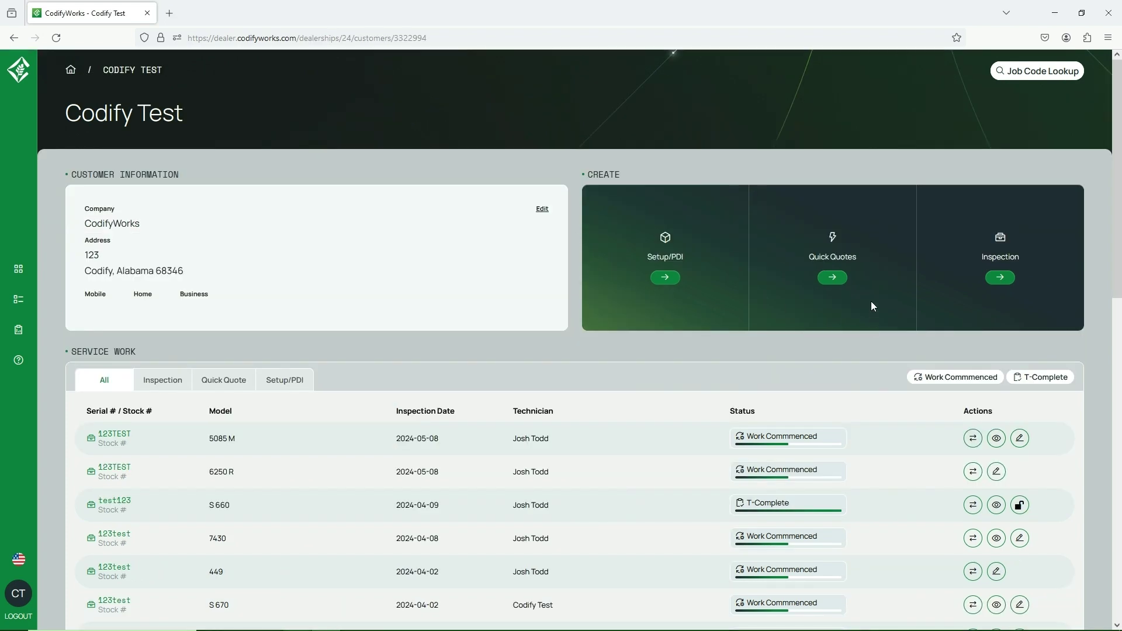
Start a quick quote for the JOHN DEERE 6115 M tractor using Default Template.
click(832, 279)
click(573, 196)
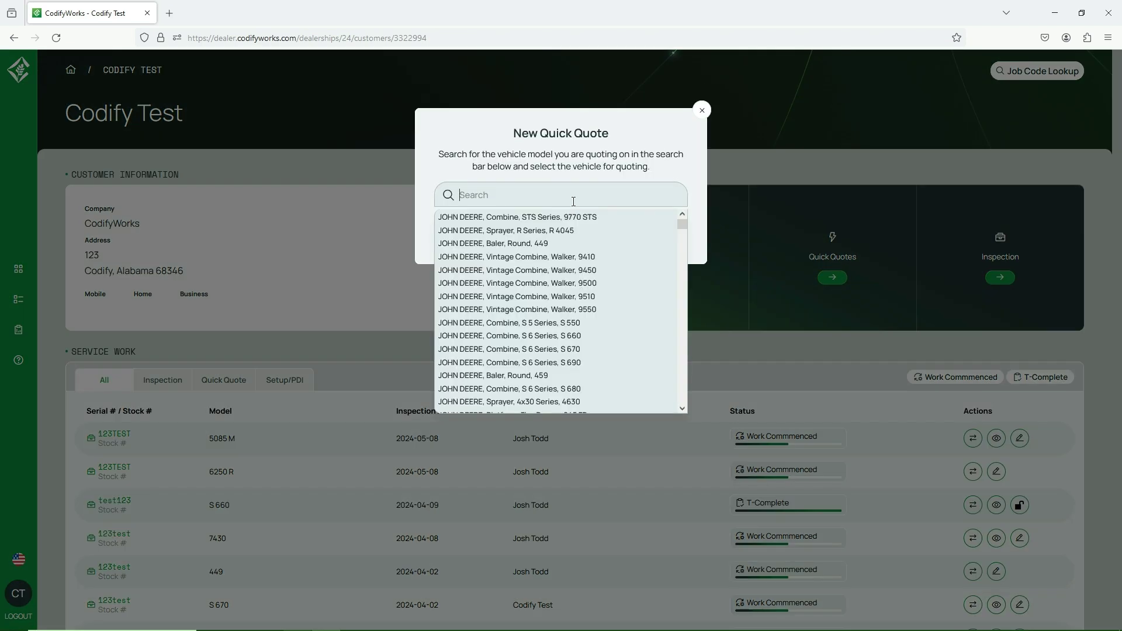
text(6115)
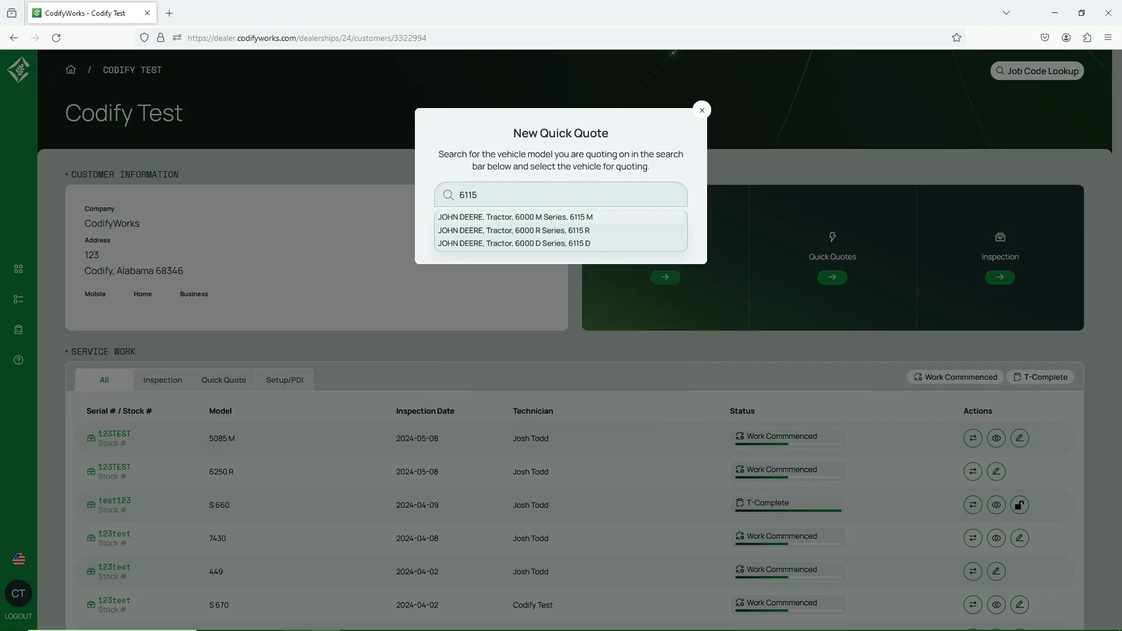
click(589, 218)
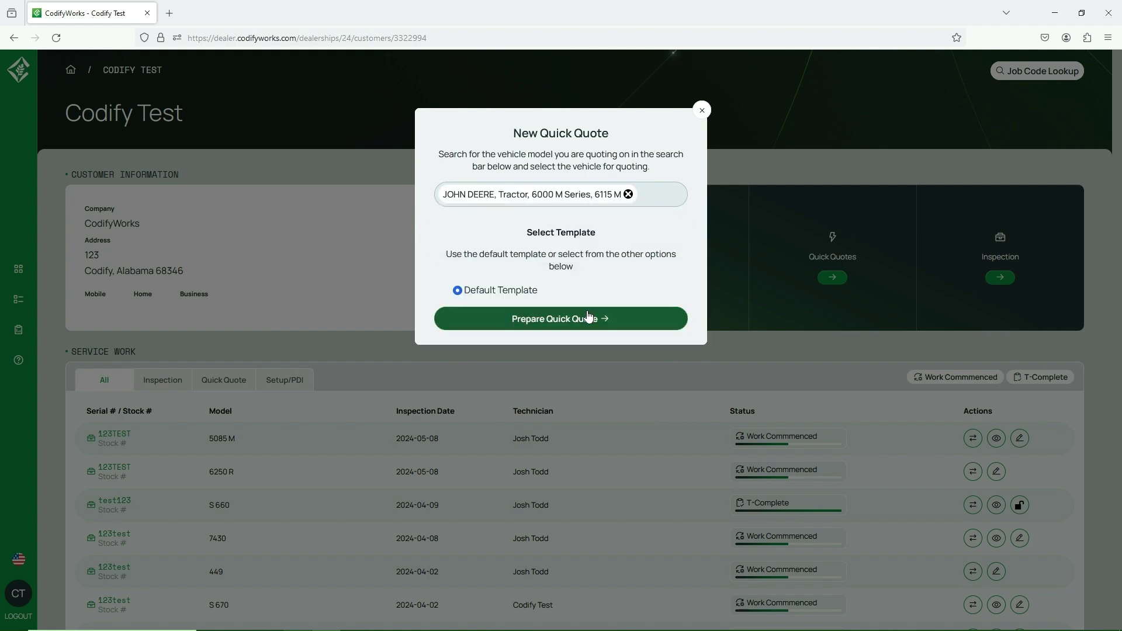
click(589, 318)
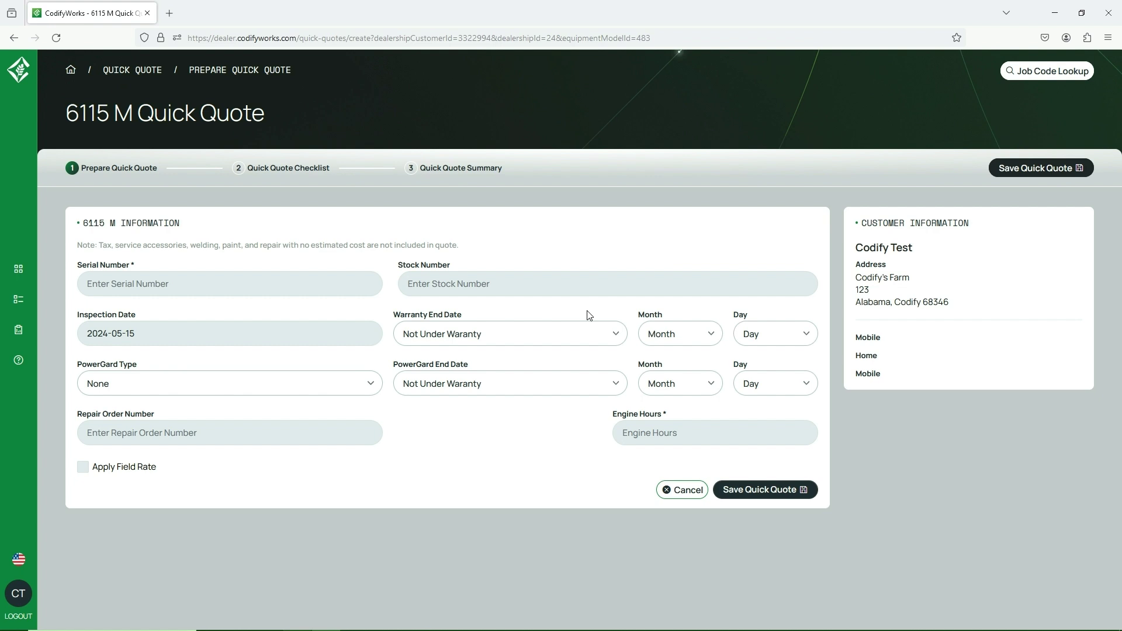
Enter serial number 123546 and 1354 engine hours, then save the quick quote.
click(153, 283)
text(123546)
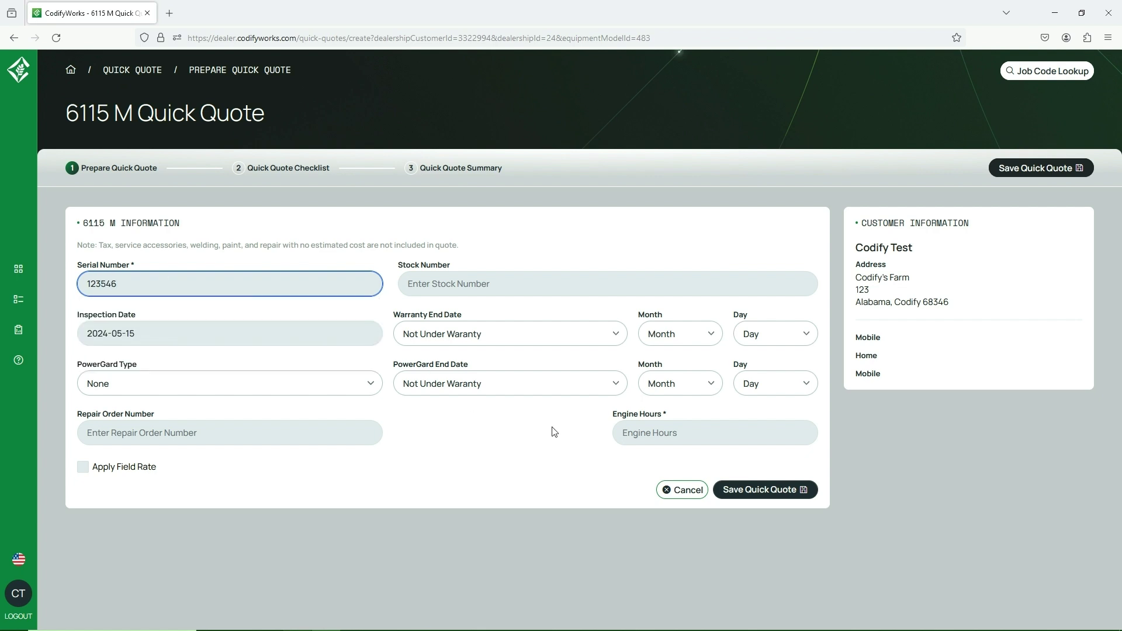
click(639, 433)
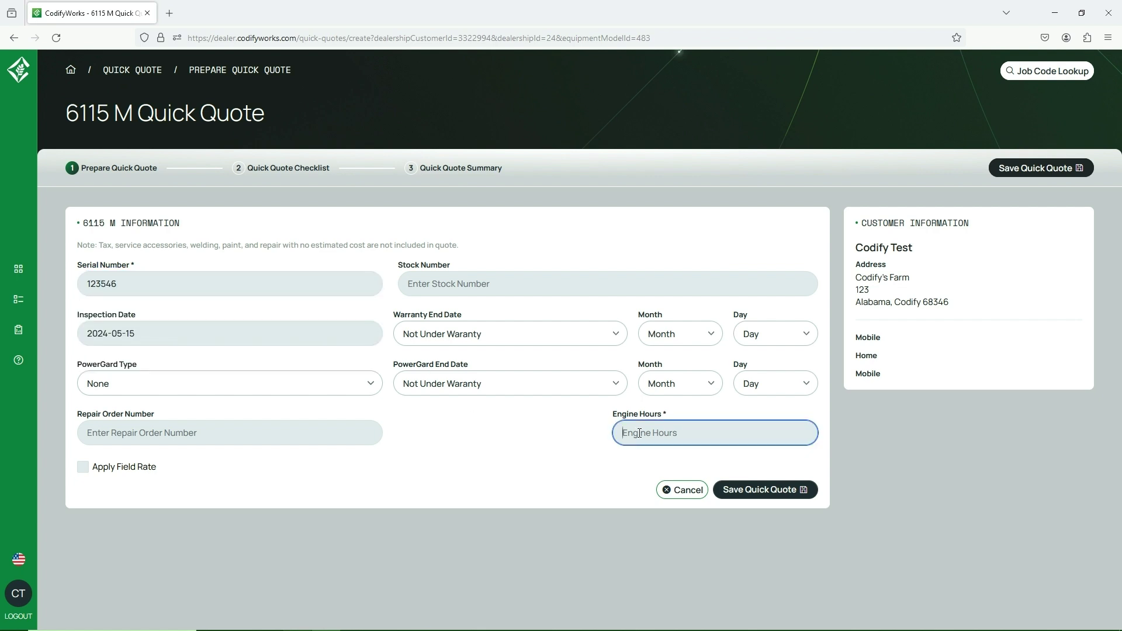
text(1354)
click(755, 482)
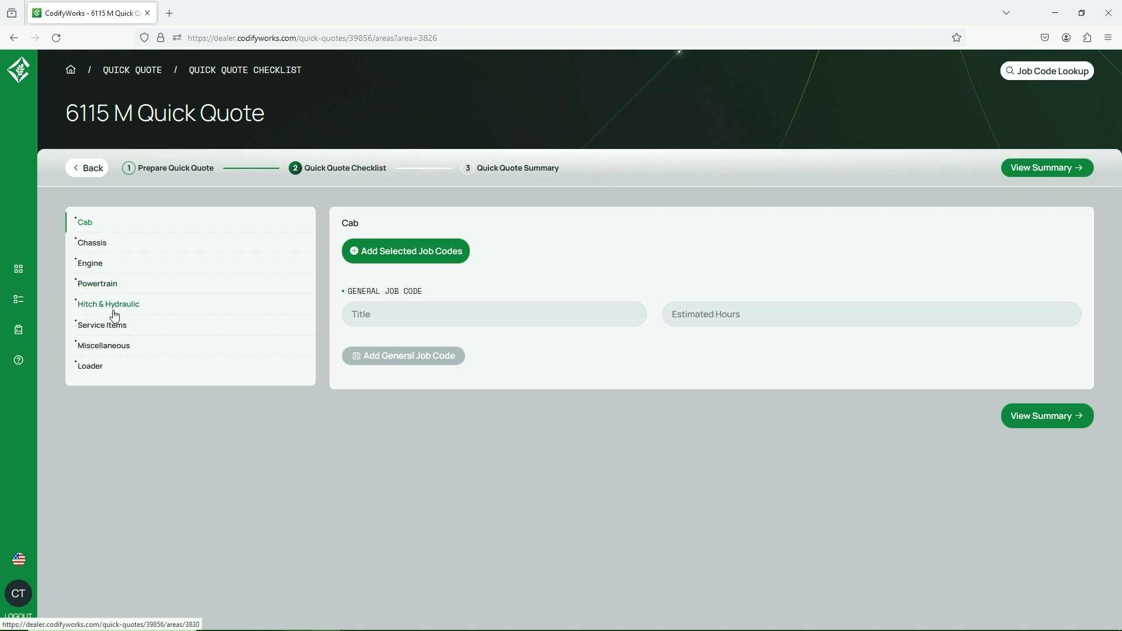
Add Front axle (2wd) 5.14 h, Cab 10.18 h, Cylinder head 19.44 h and Exhaust manifold gasket jobs to Cab.
click(407, 255)
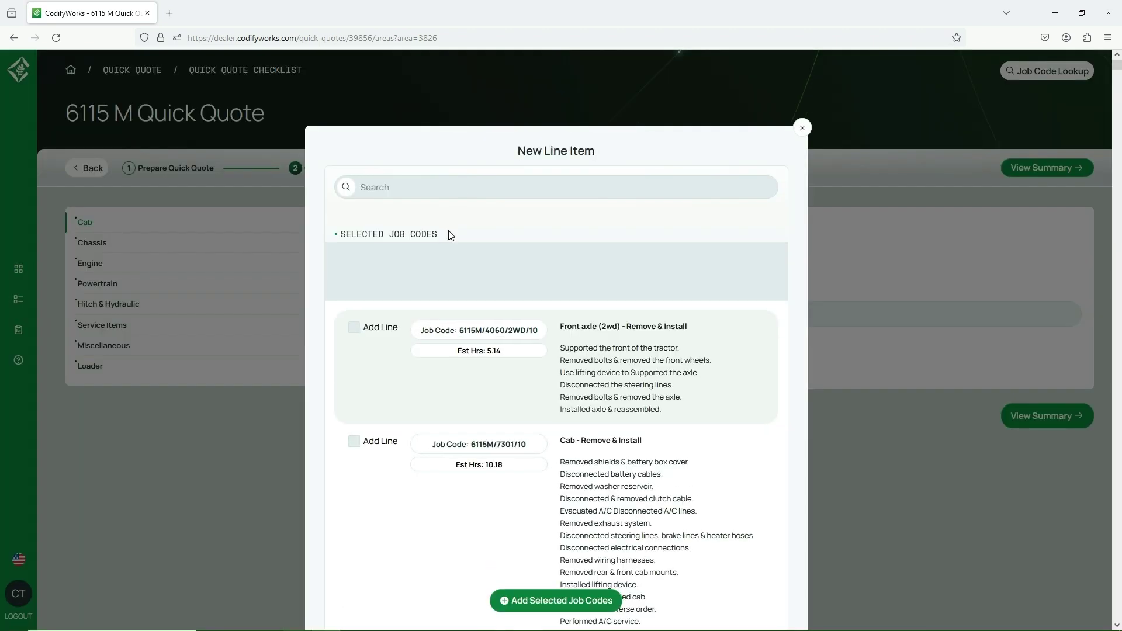
click(372, 327)
click(357, 333)
click(357, 333)
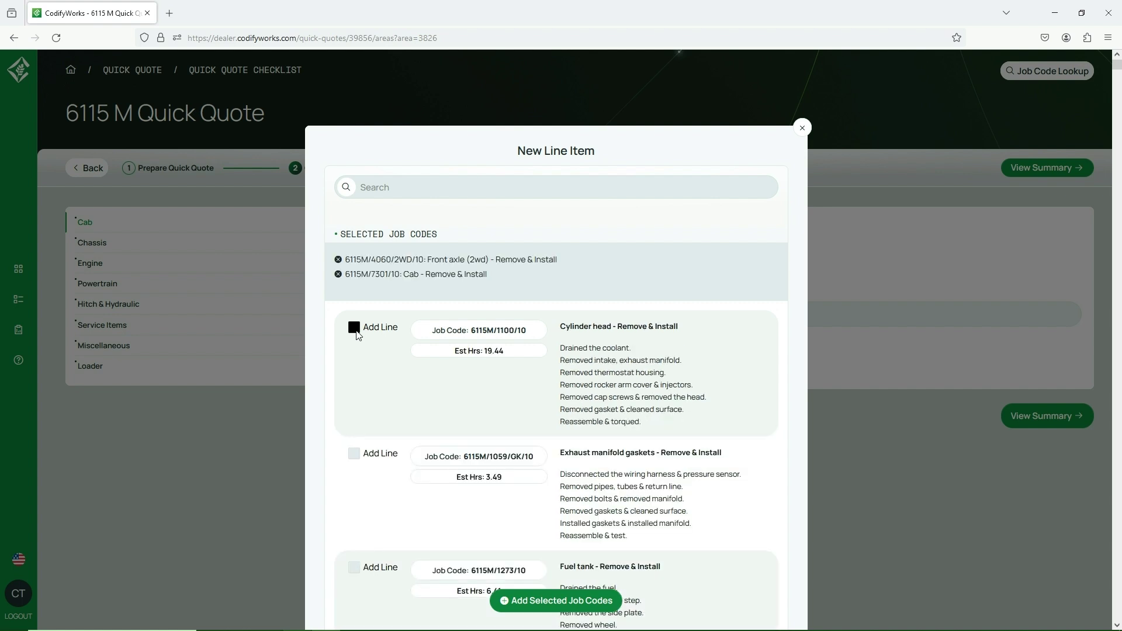
click(355, 331)
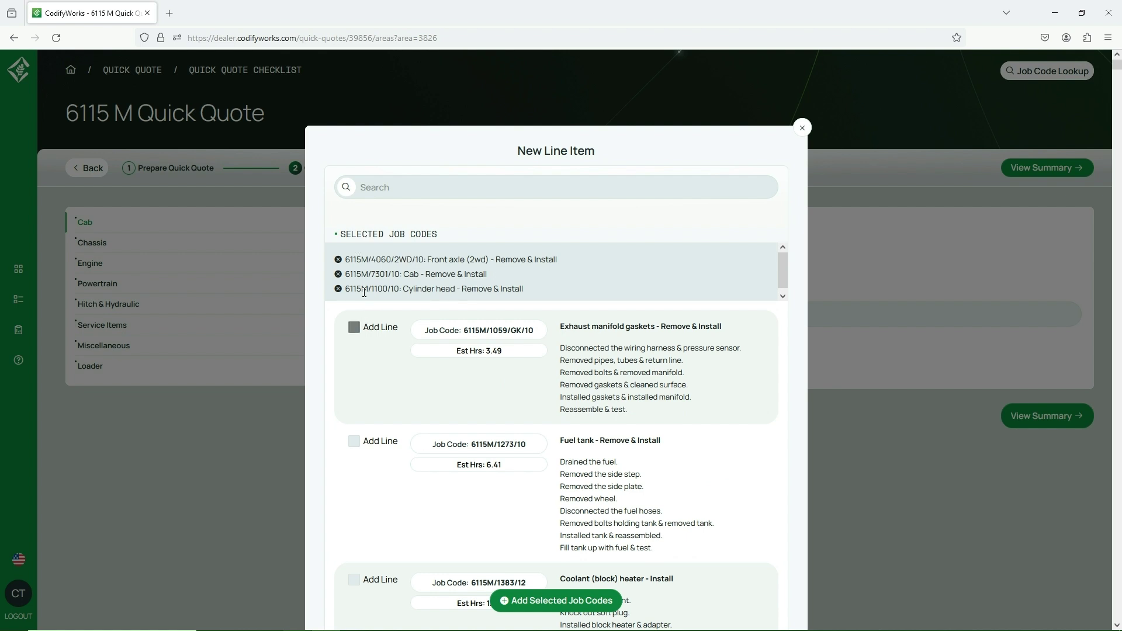
click(383, 187)
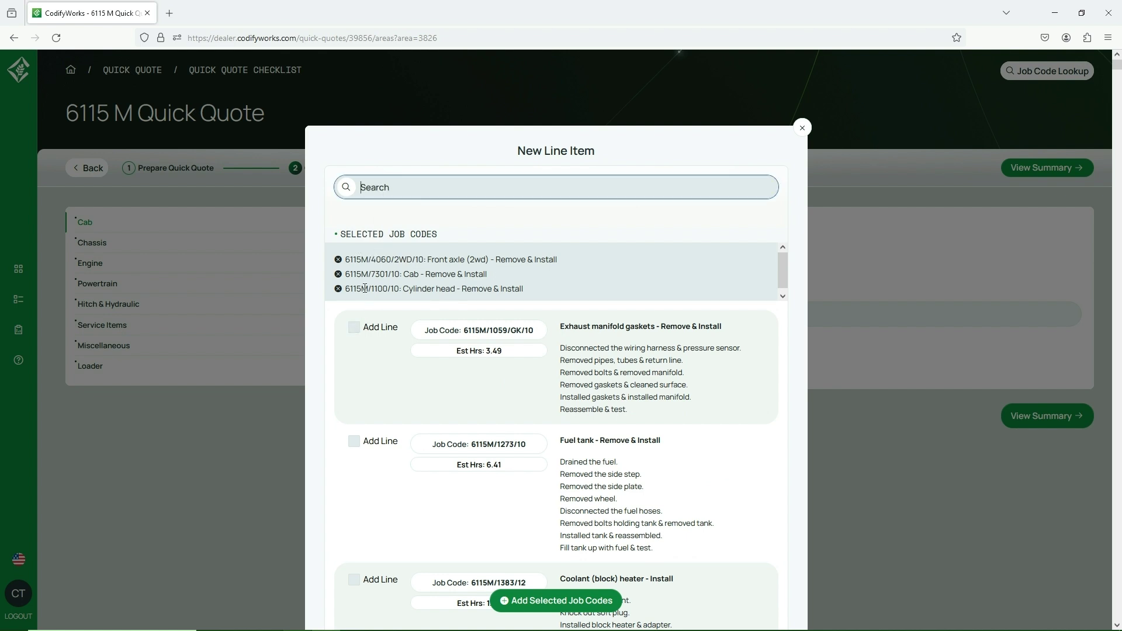
click(353, 327)
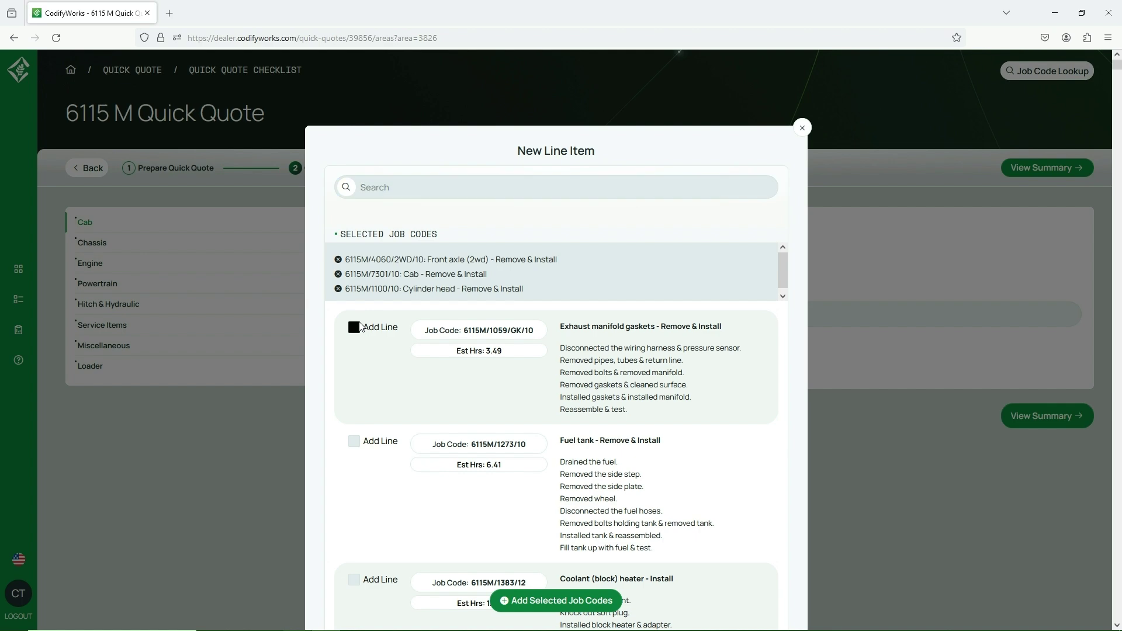
click(556, 602)
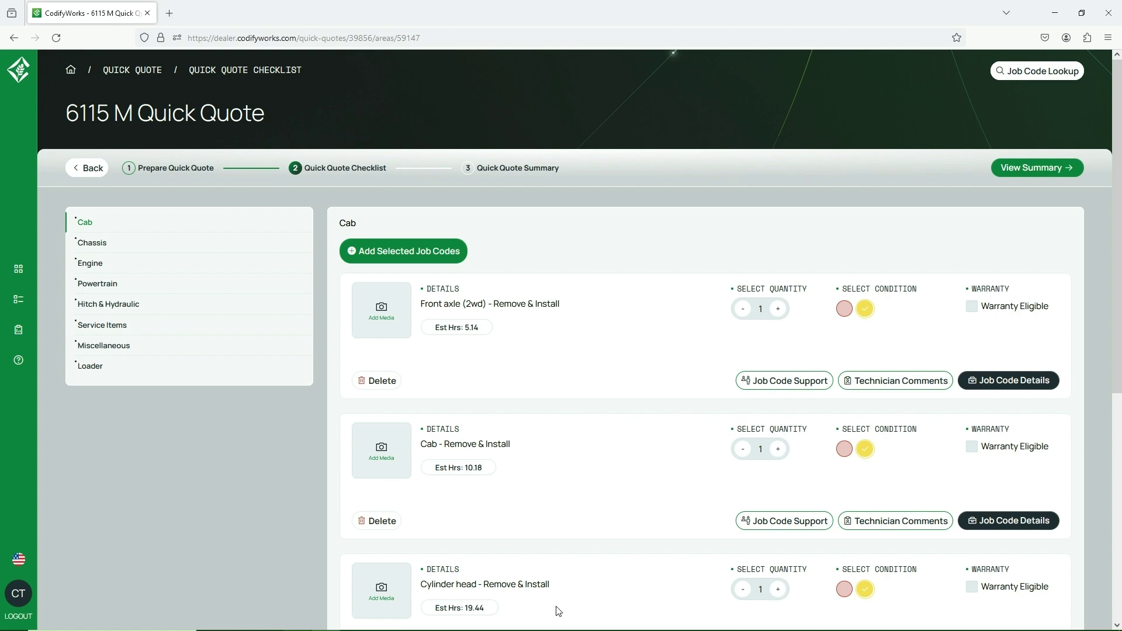
Upload JD.jpg to the Front axle (2wd) job and mark the job as needing replacement.
click(385, 314)
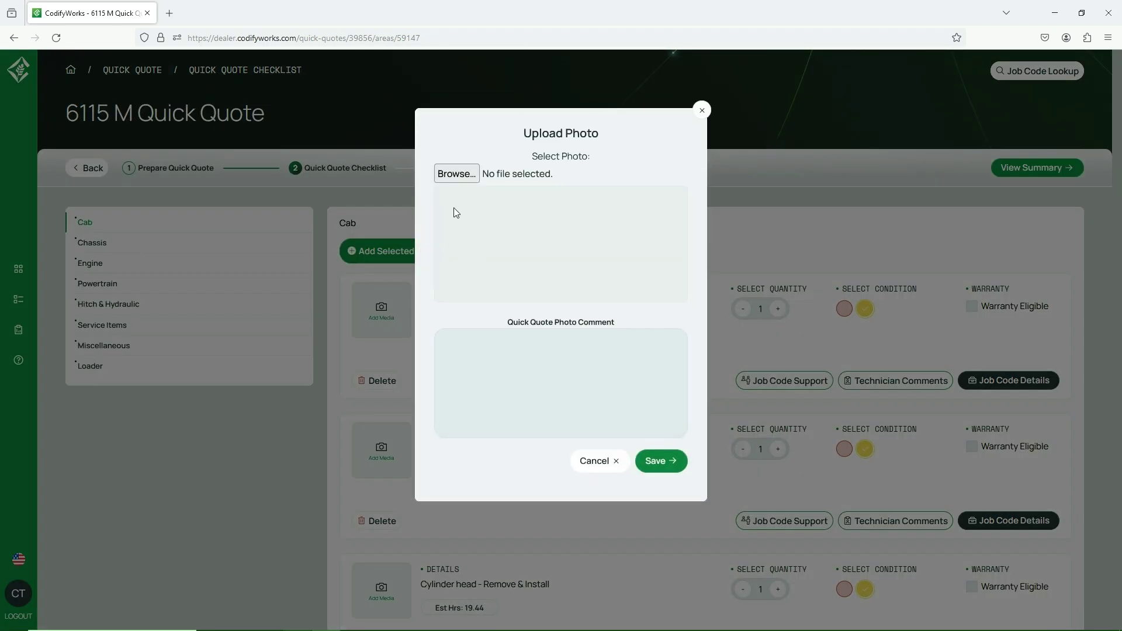
click(455, 178)
double_click(218, 115)
click(662, 509)
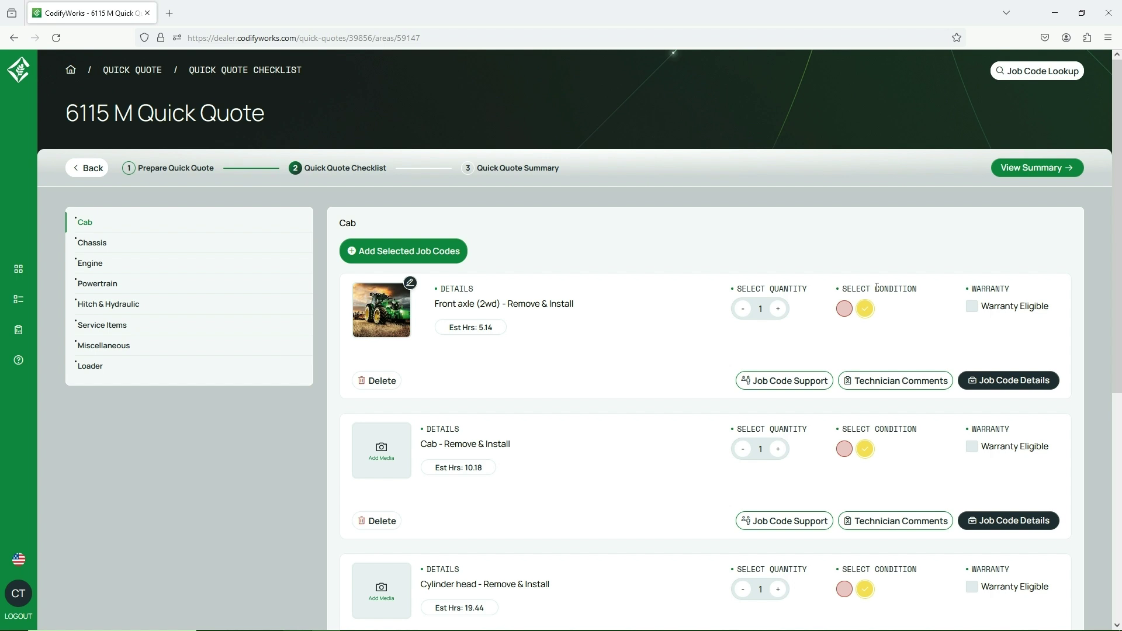
click(849, 312)
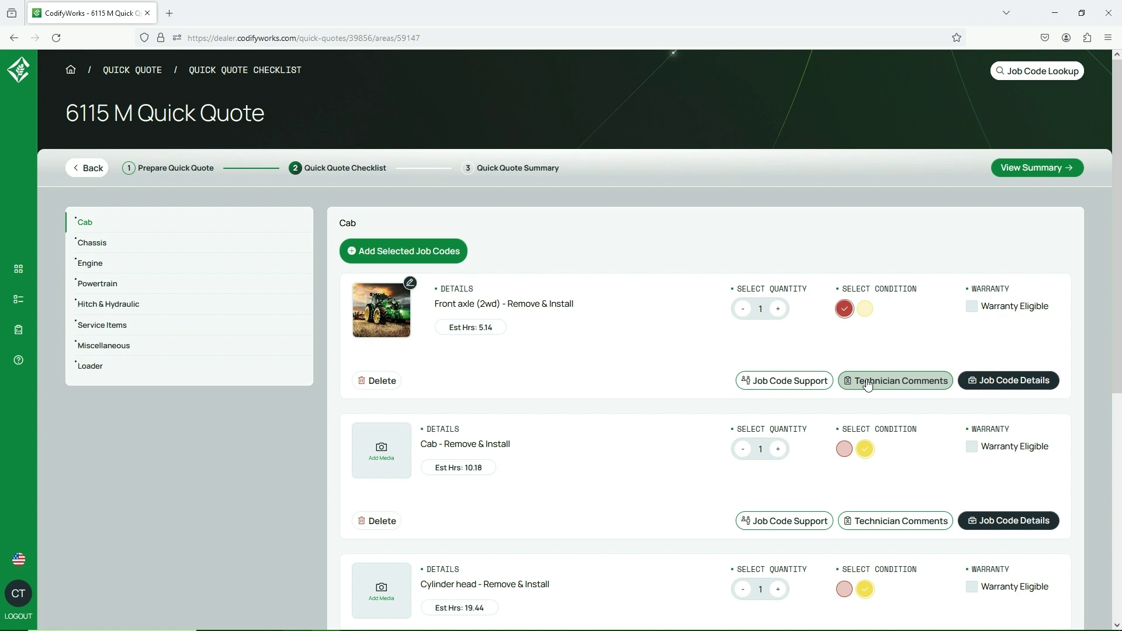
Scroll down past the Front axle job to the General Job Code fields.
scroll(868, 384, down, 6)
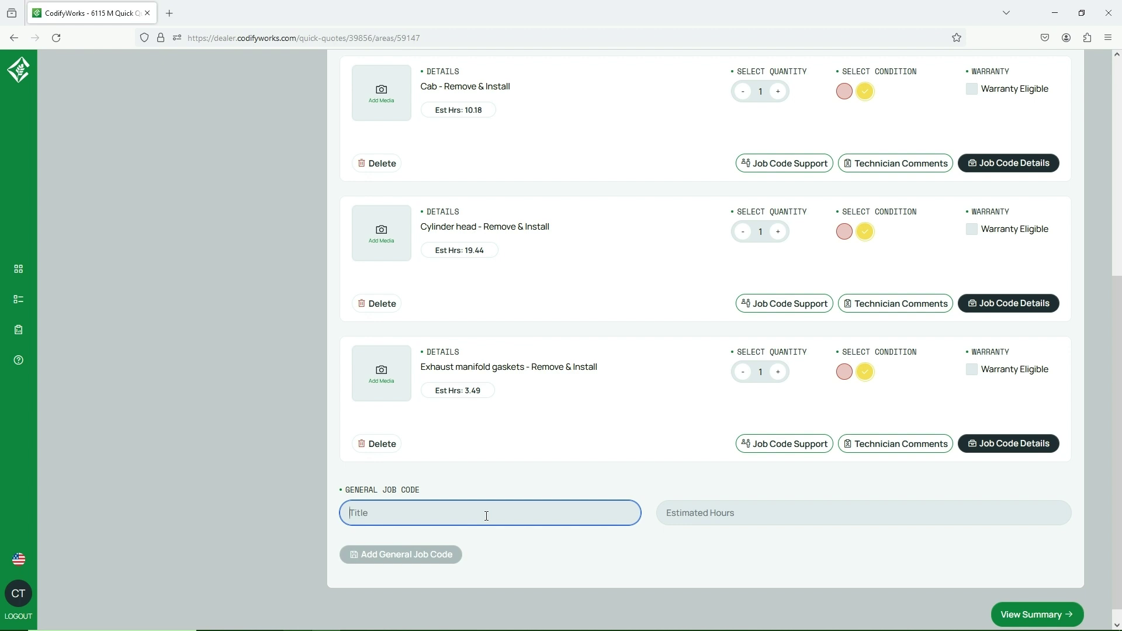
Create general job code 'Test' with 1.50 estimated hours, declining submission for review.
text(Test)
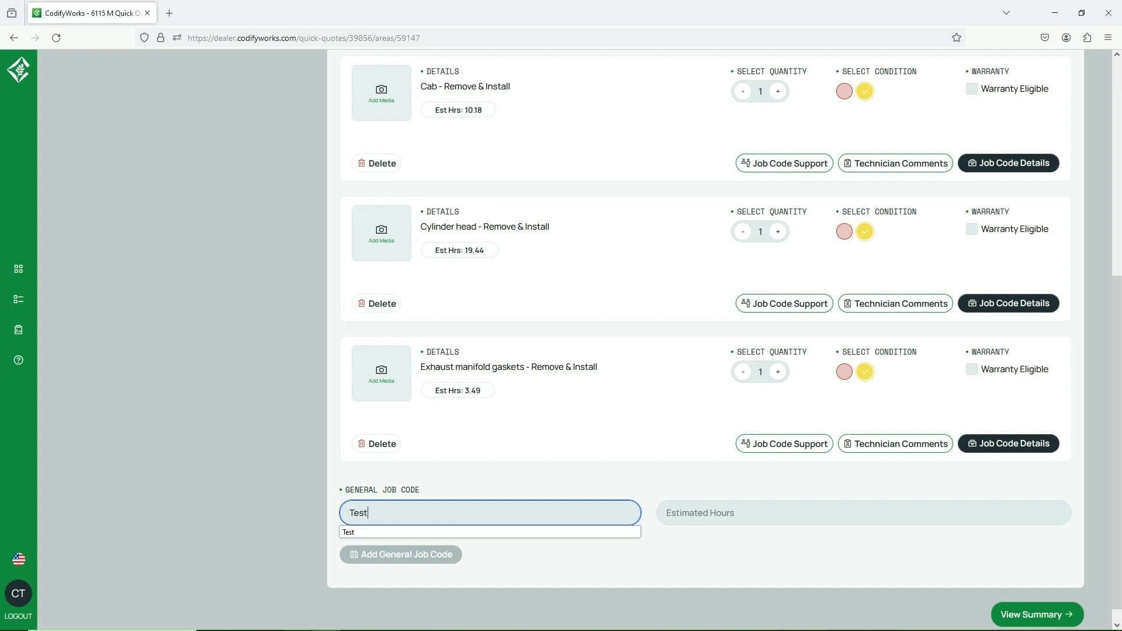
key(Tab)
text(1.50)
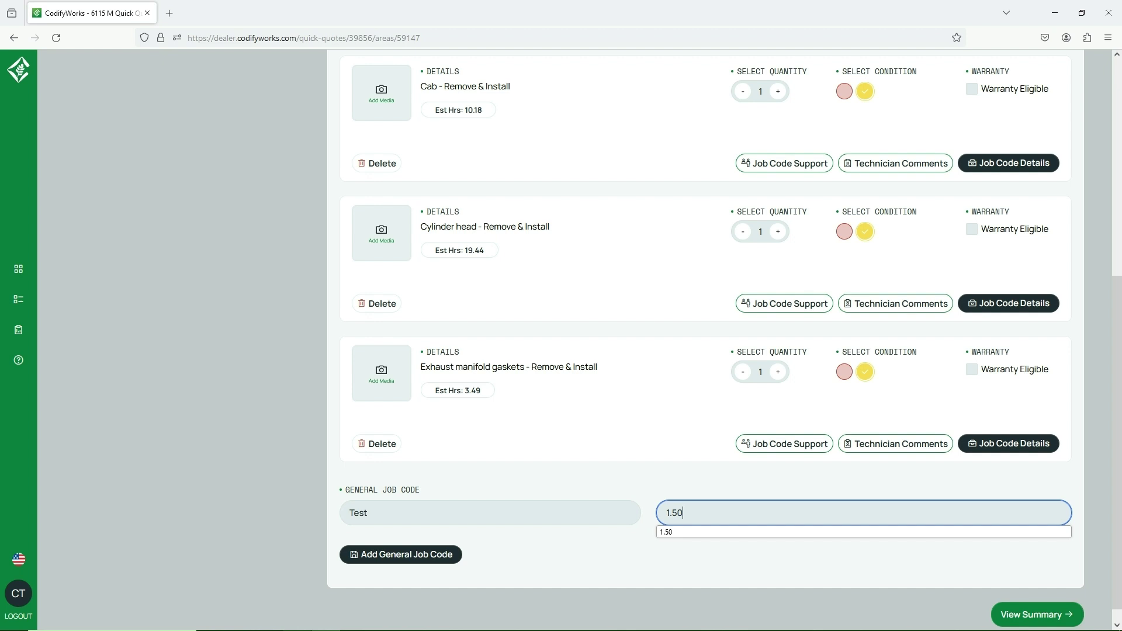
click(364, 561)
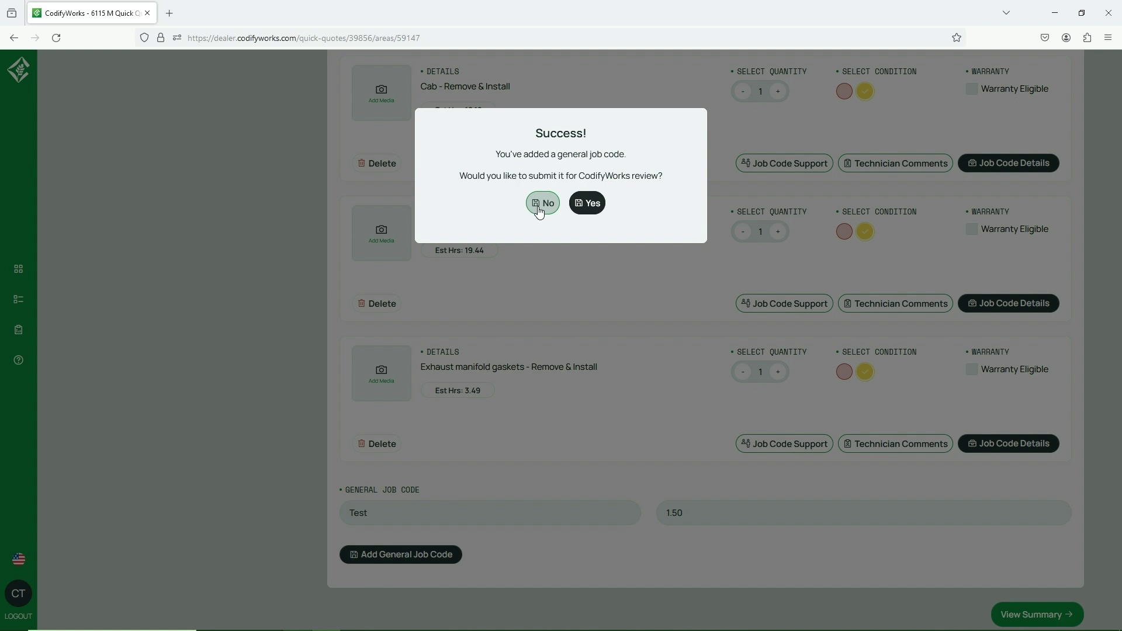
click(539, 205)
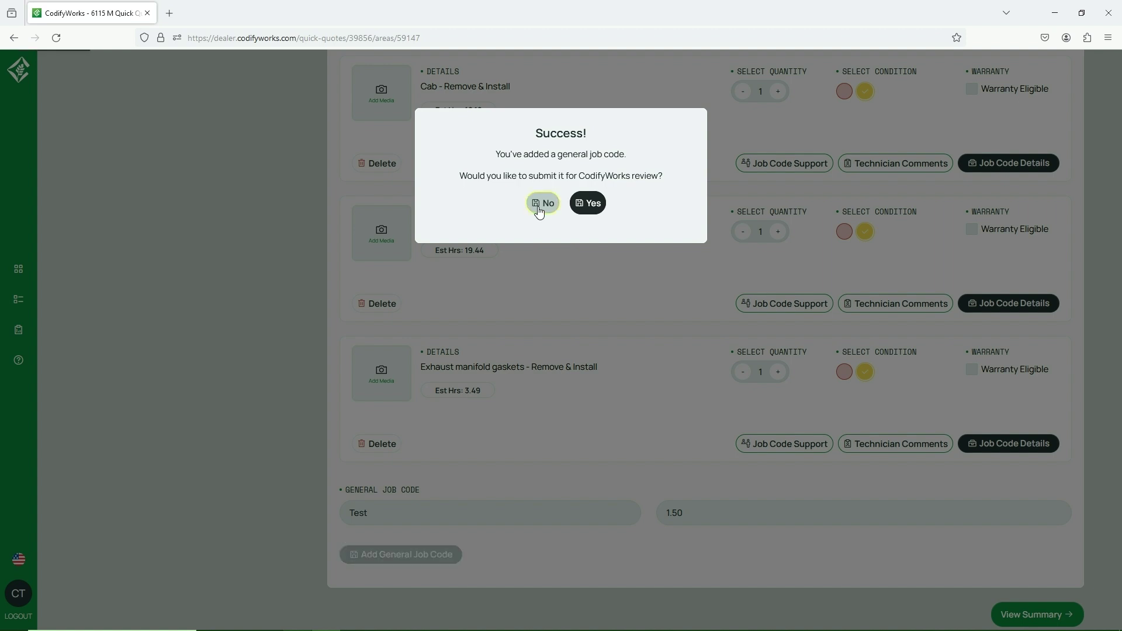
scroll(549, 276, up, 5)
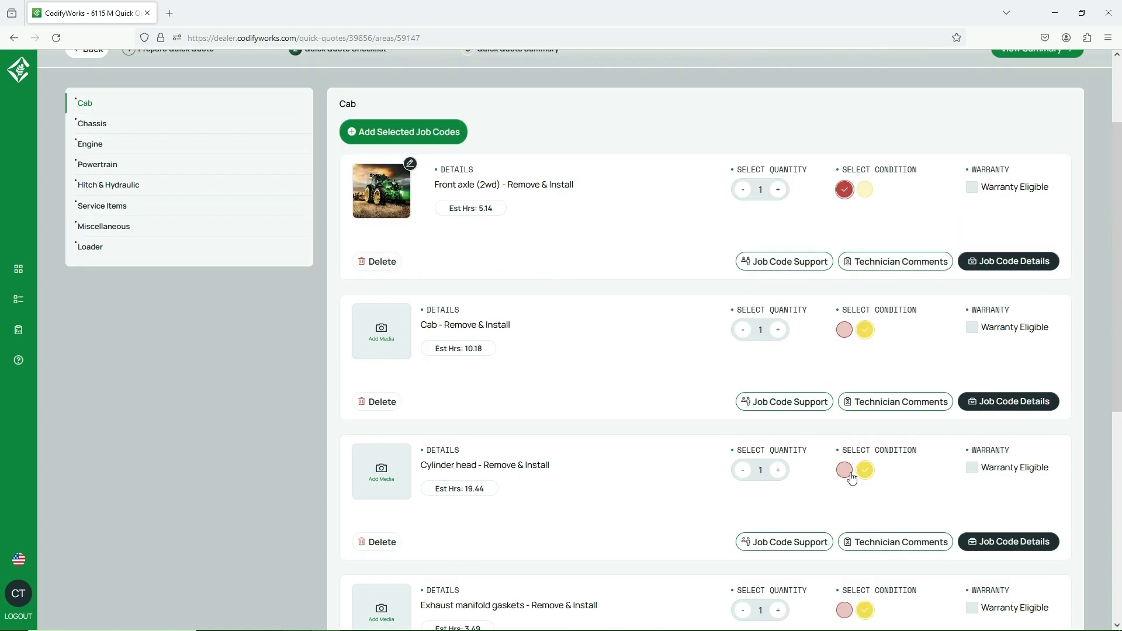
Give the Cylinder head remove & install job a needs-replacement condition, then view the summary.
click(846, 472)
scroll(872, 371, up, 2)
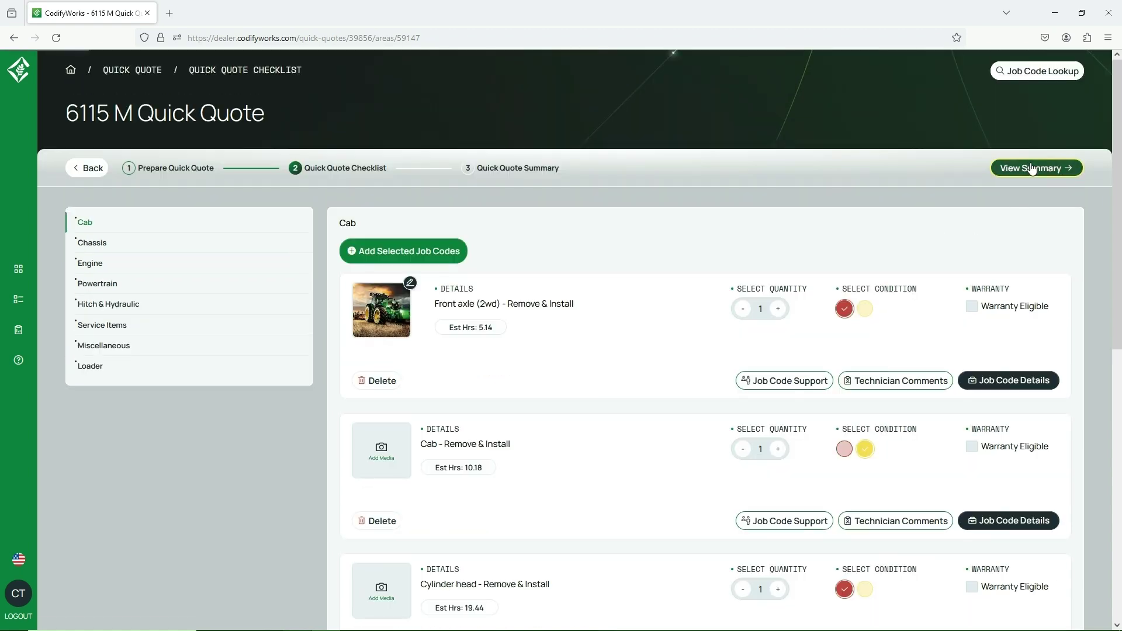
click(1032, 169)
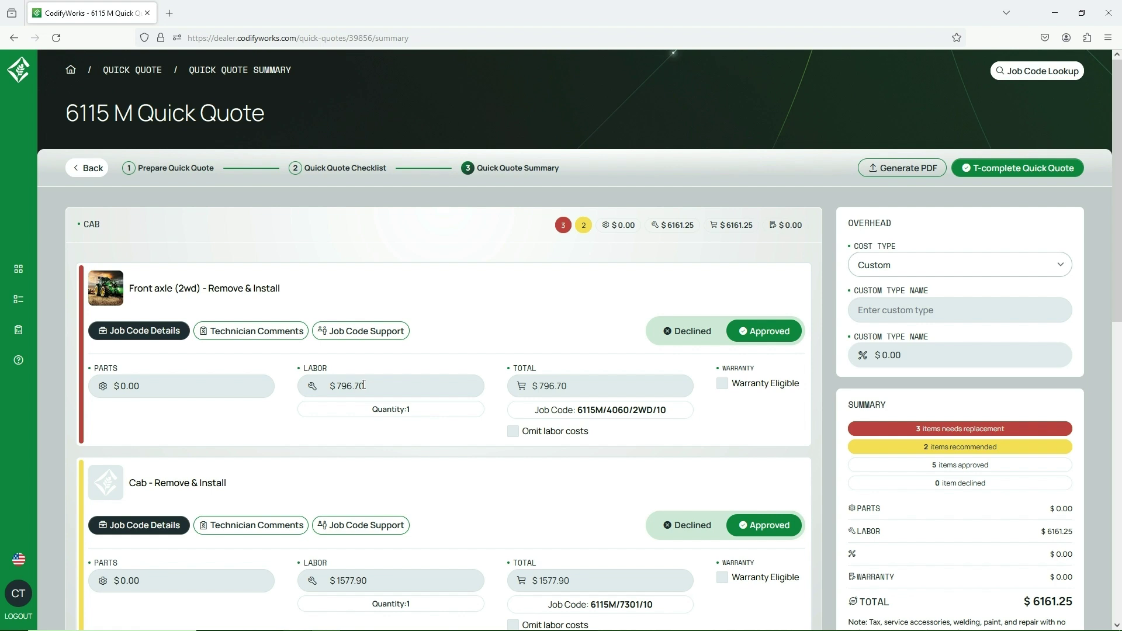
Enter a 500.00 parts cost for the Front axle job and review its job code details.
click(211, 394)
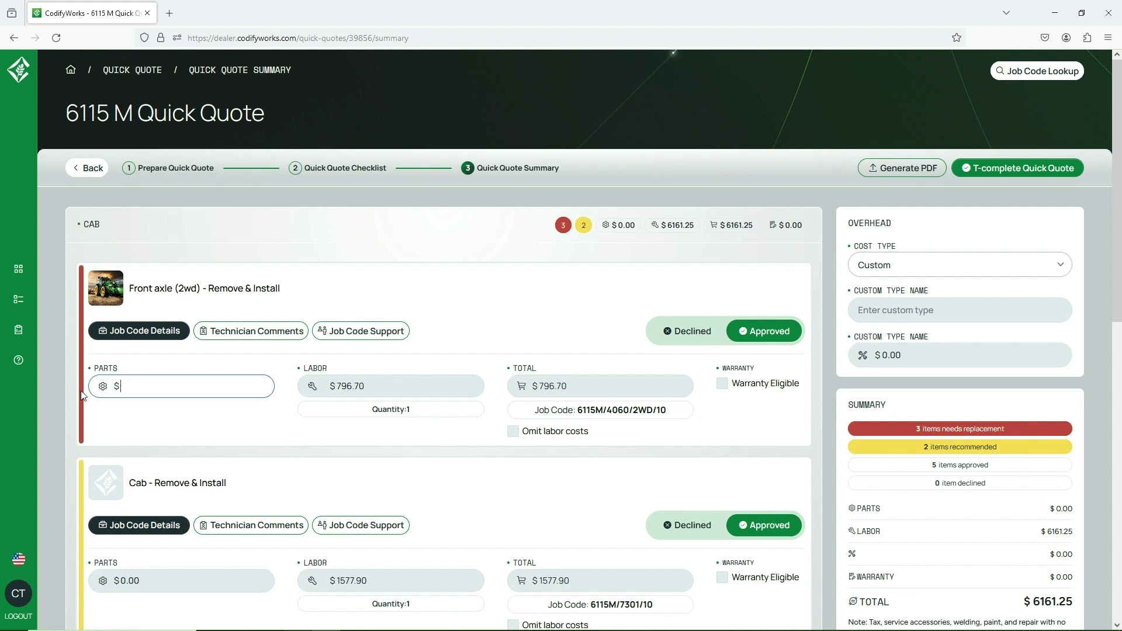
text(500.00)
click(546, 407)
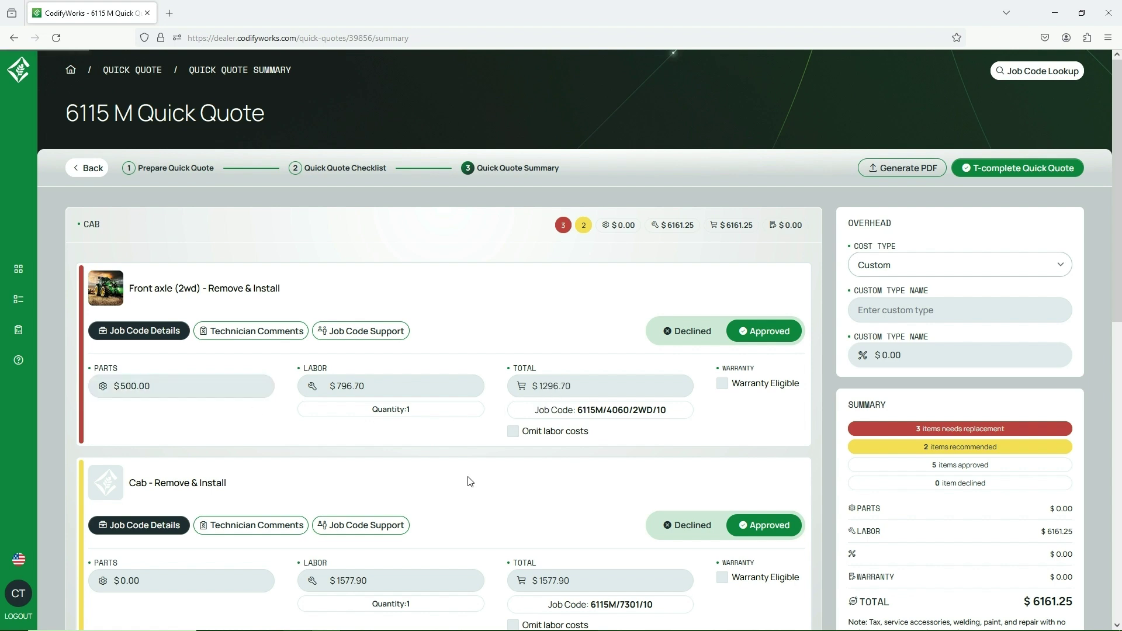
drag(580, 391, 523, 387)
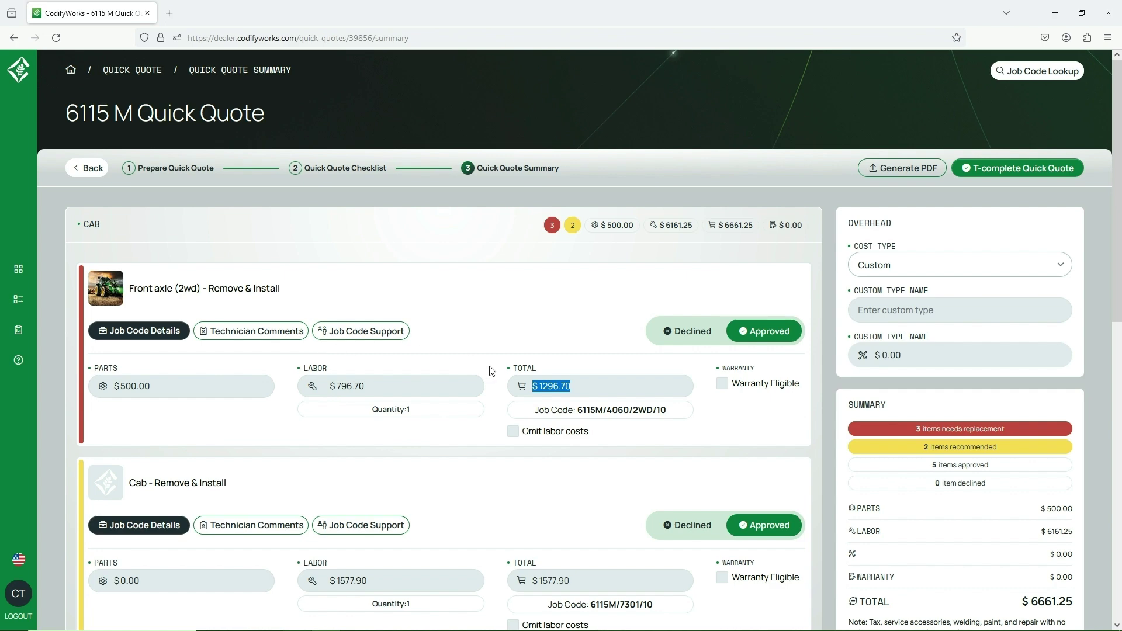
click(150, 335)
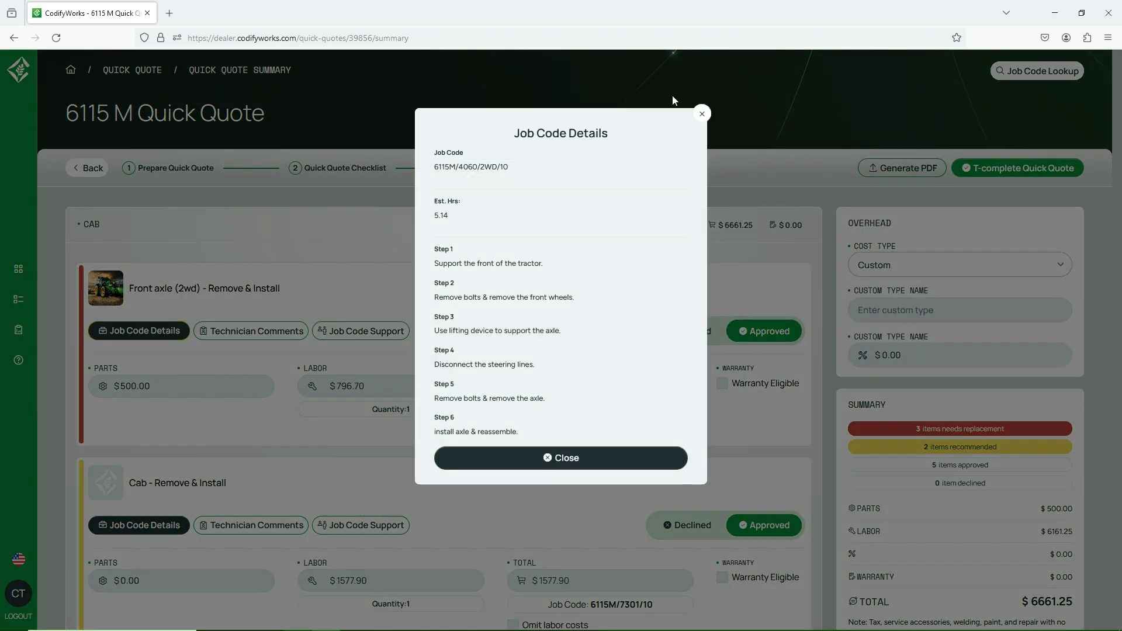
click(702, 113)
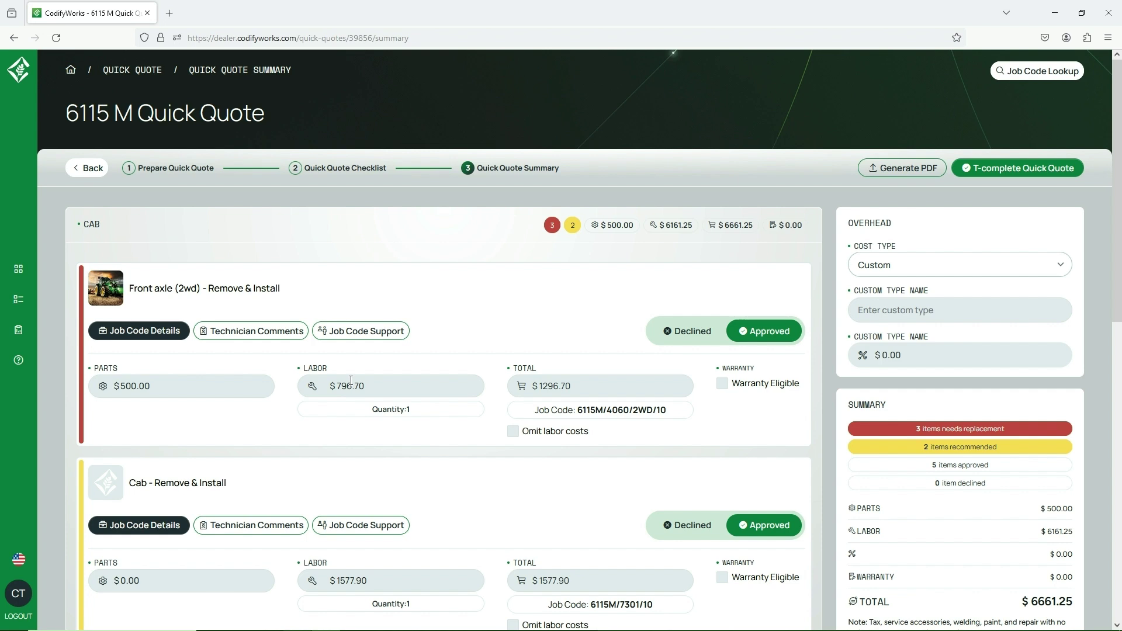
Set the Cab item's parts cost to 100.50 with labor costs omitted.
scroll(351, 380, down, 1)
click(100, 514)
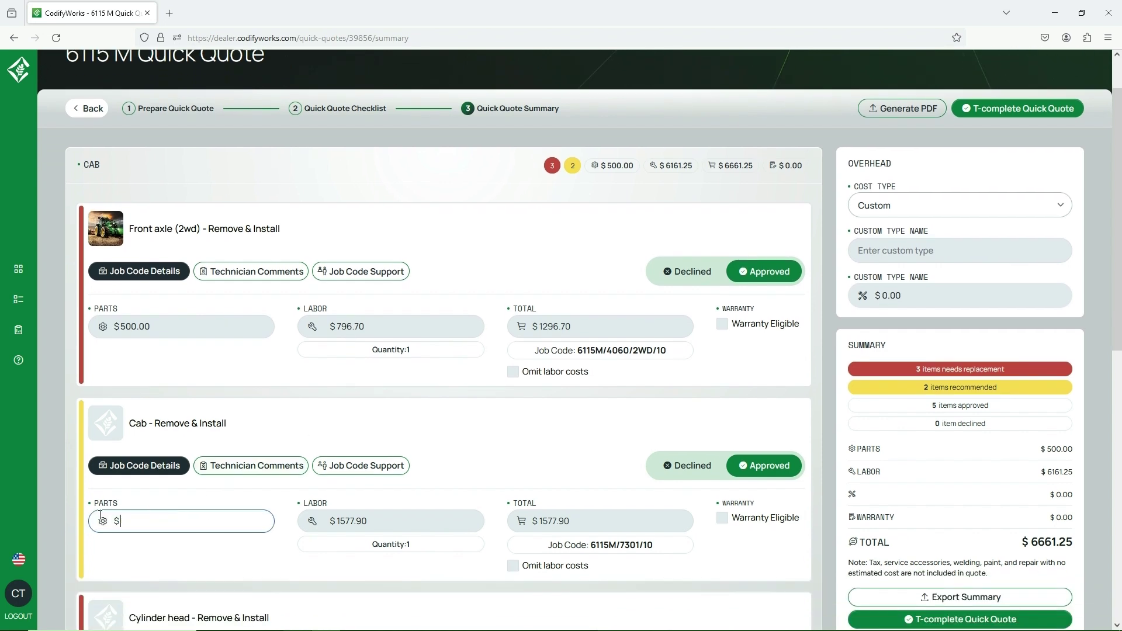
text(100.50)
click(457, 455)
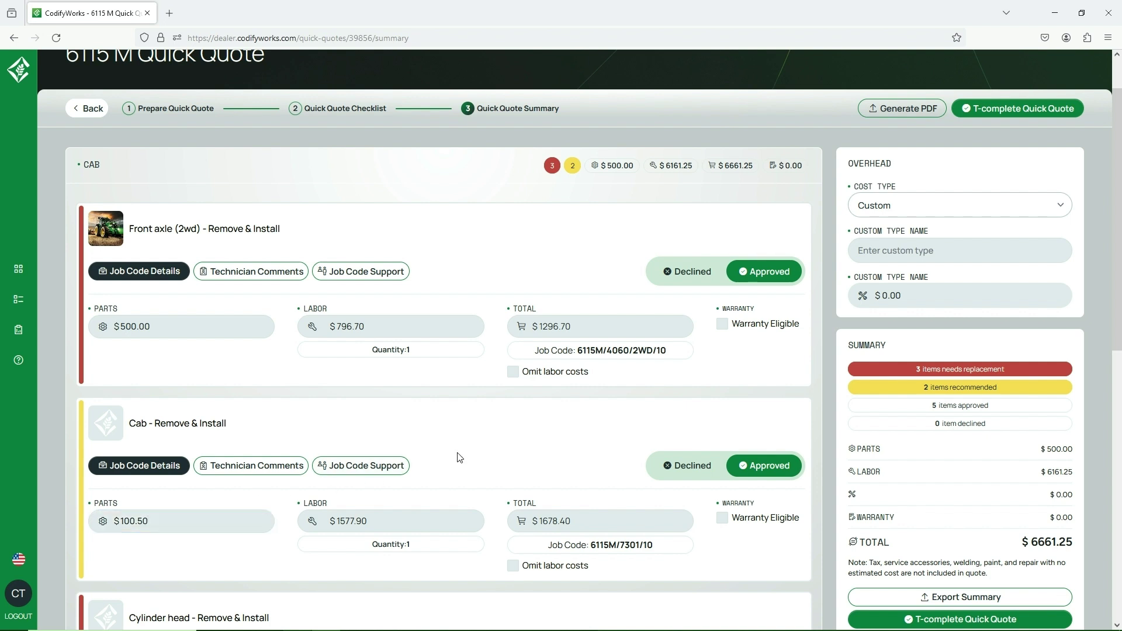
click(513, 566)
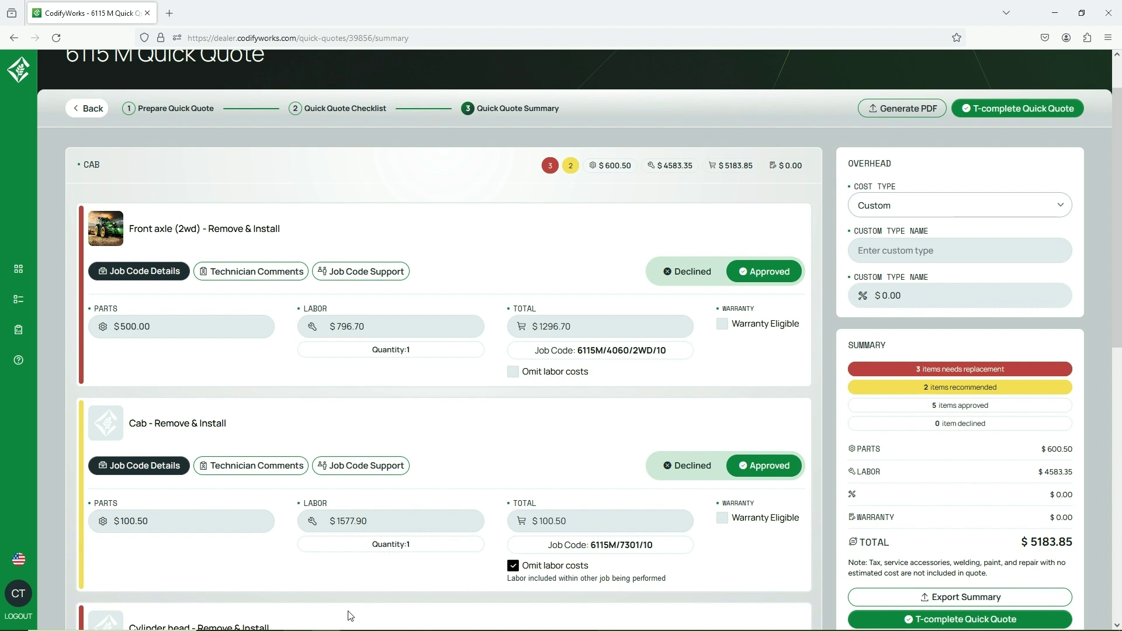
Keep the overhead cost type as Custom and generate the quote PDF.
scroll(439, 547, up, 1)
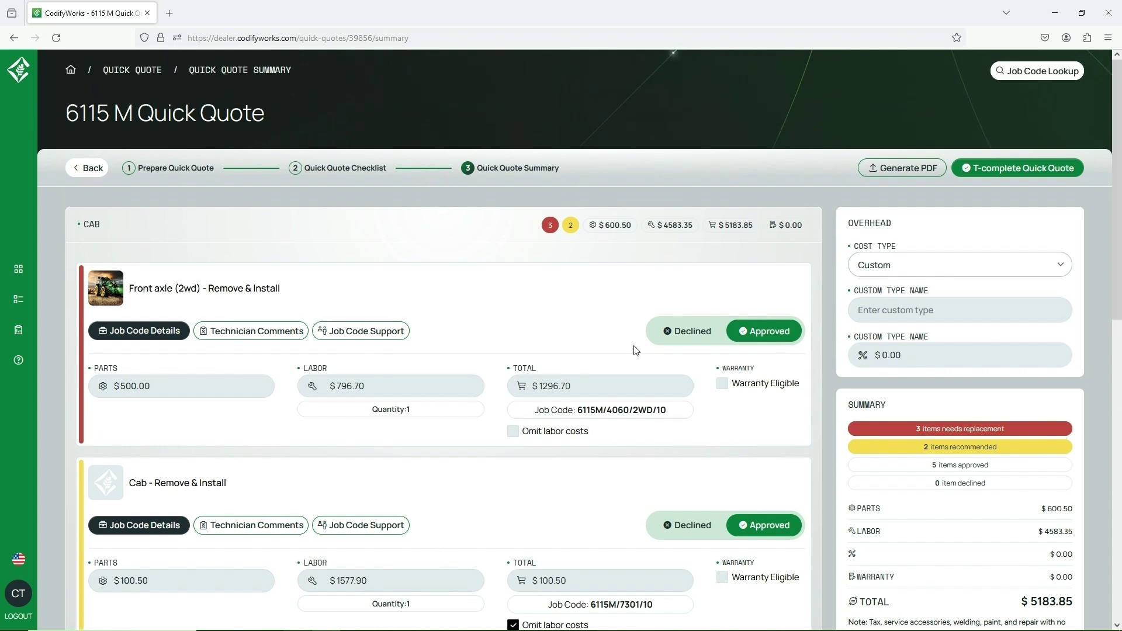
click(959, 269)
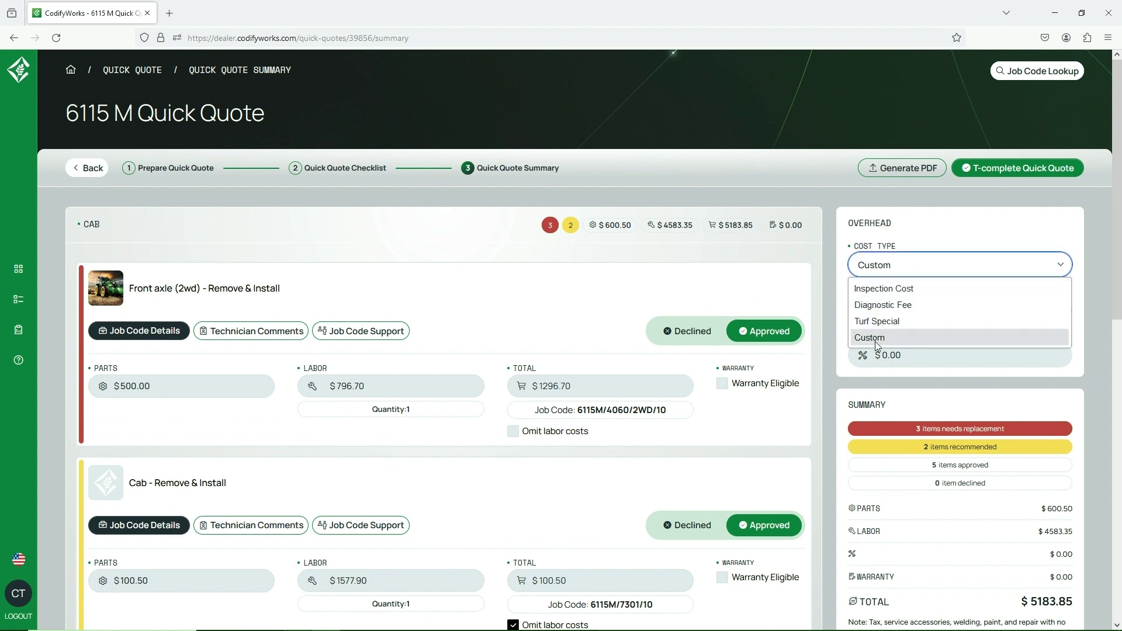
click(899, 239)
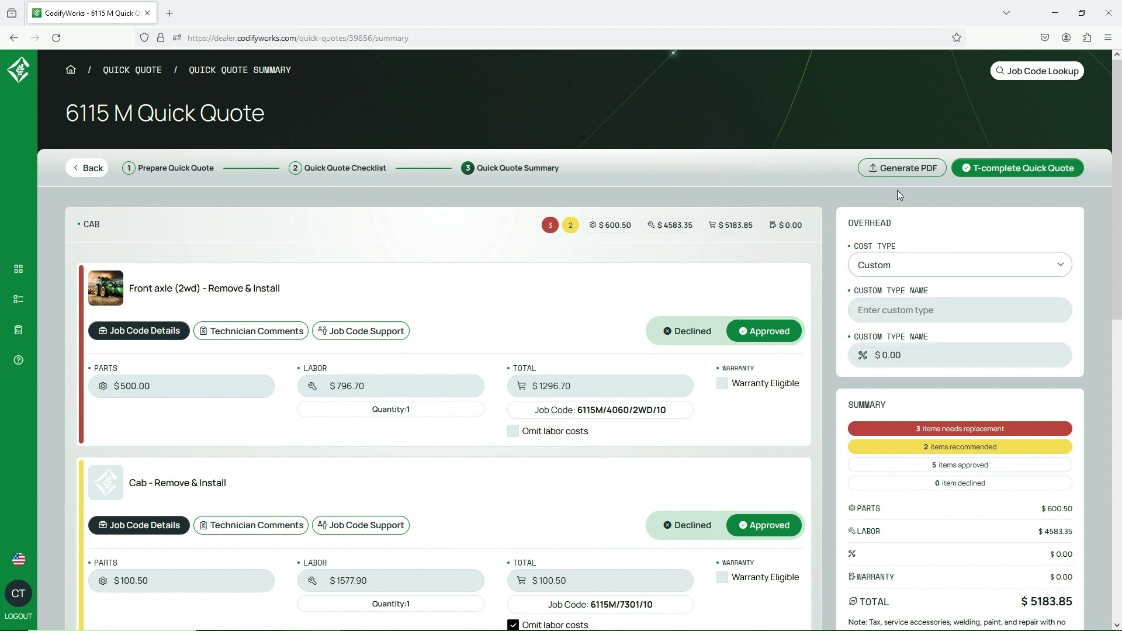
click(898, 168)
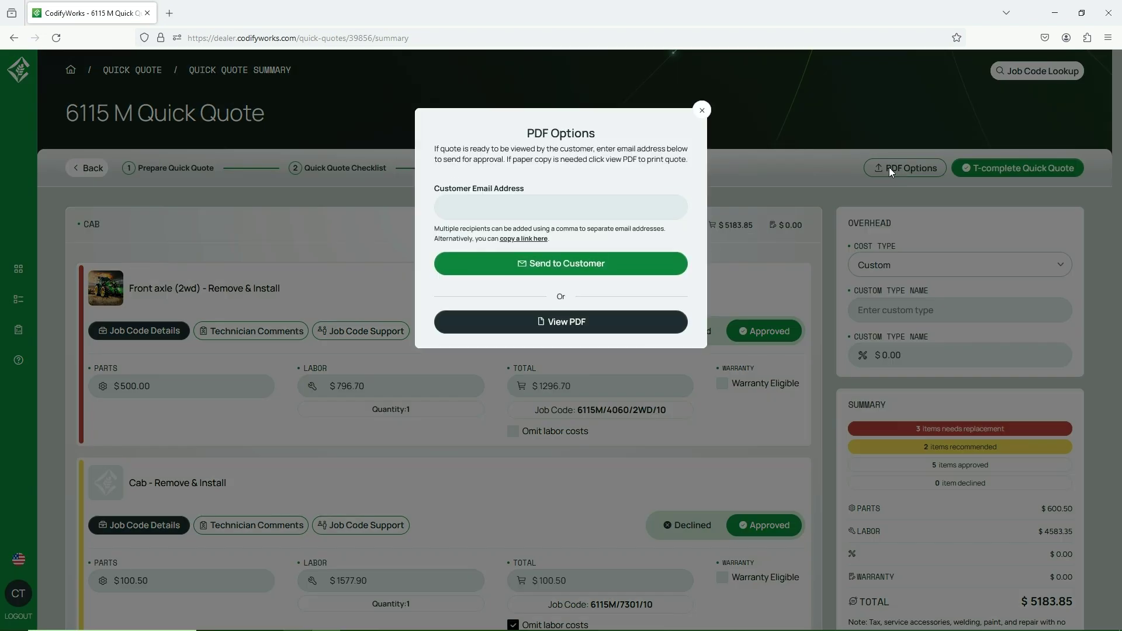
Enter the customer's e-mail address in PDF Options and send the quote to the customer.
click(533, 209)
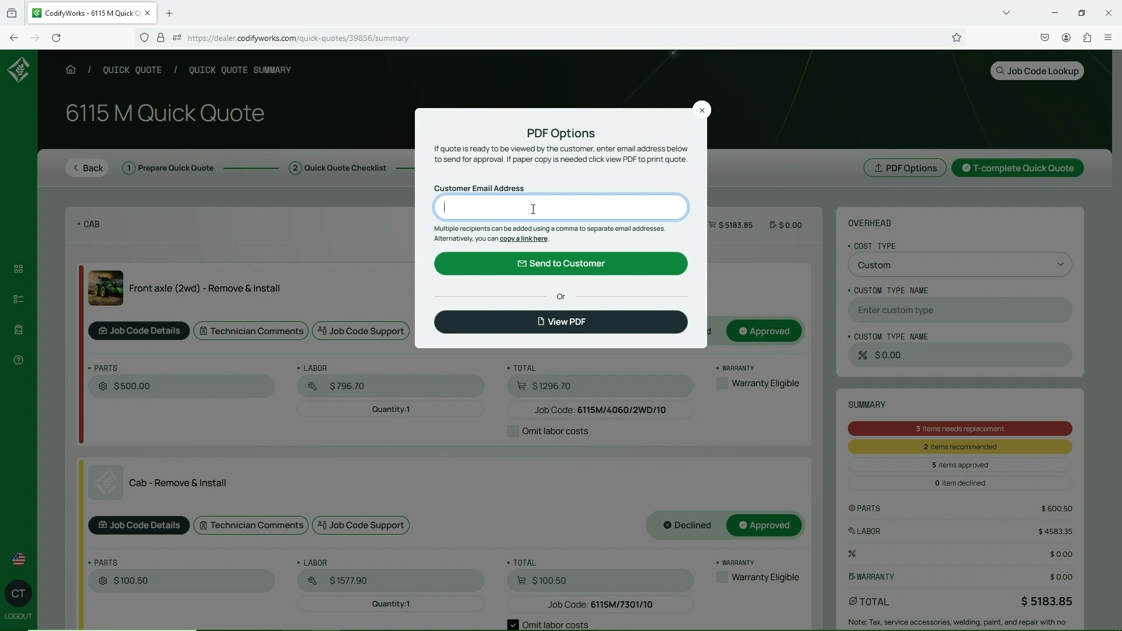
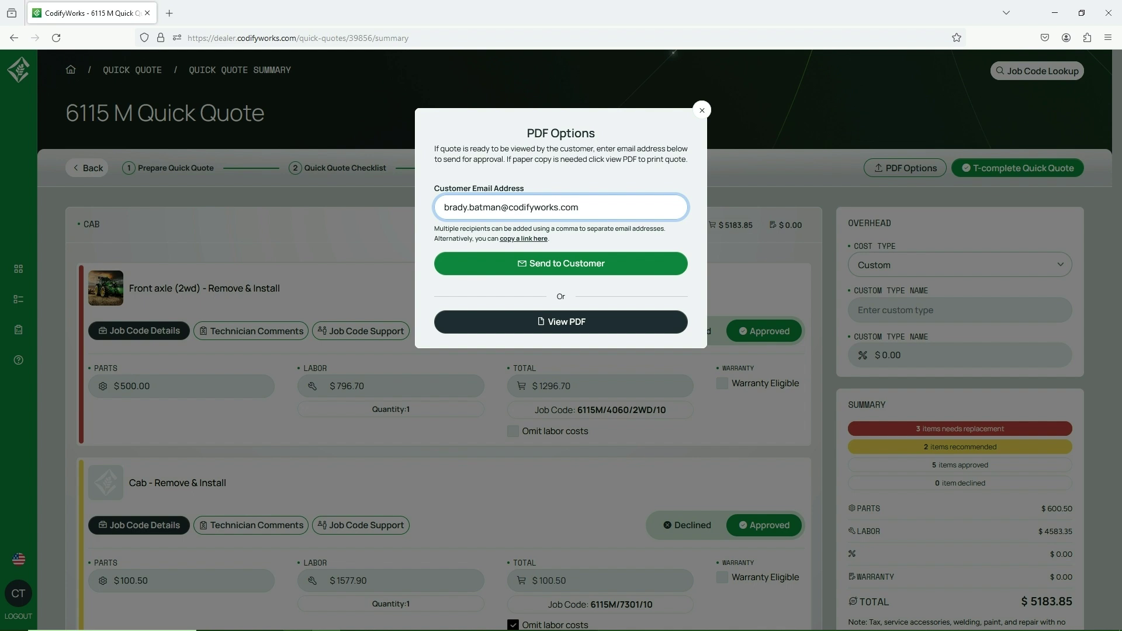
key(Tab)
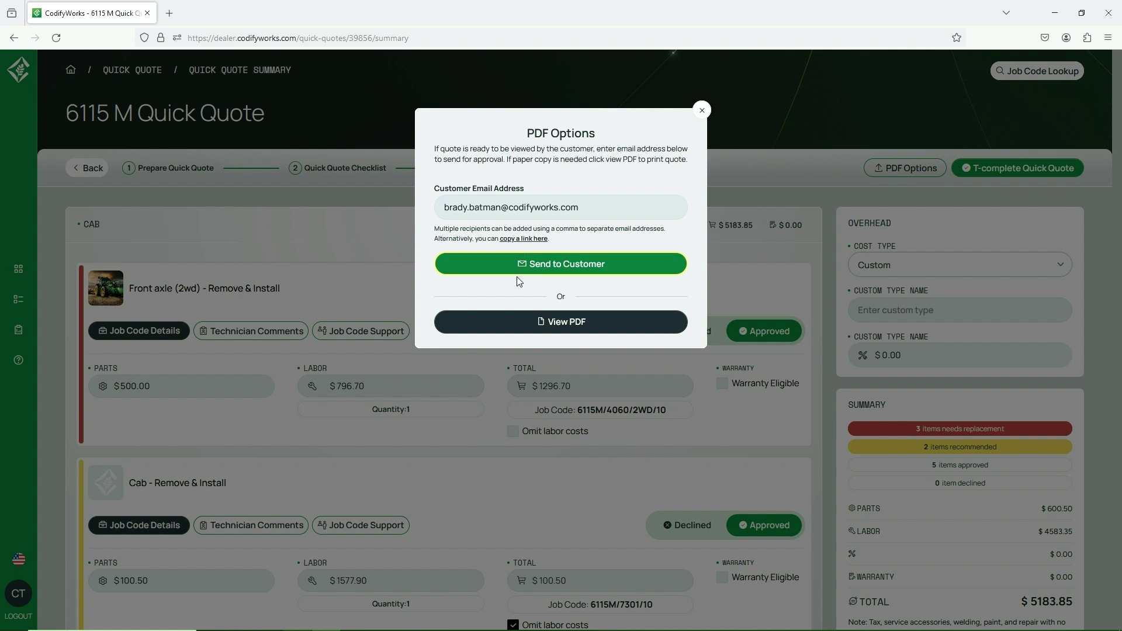
click(551, 264)
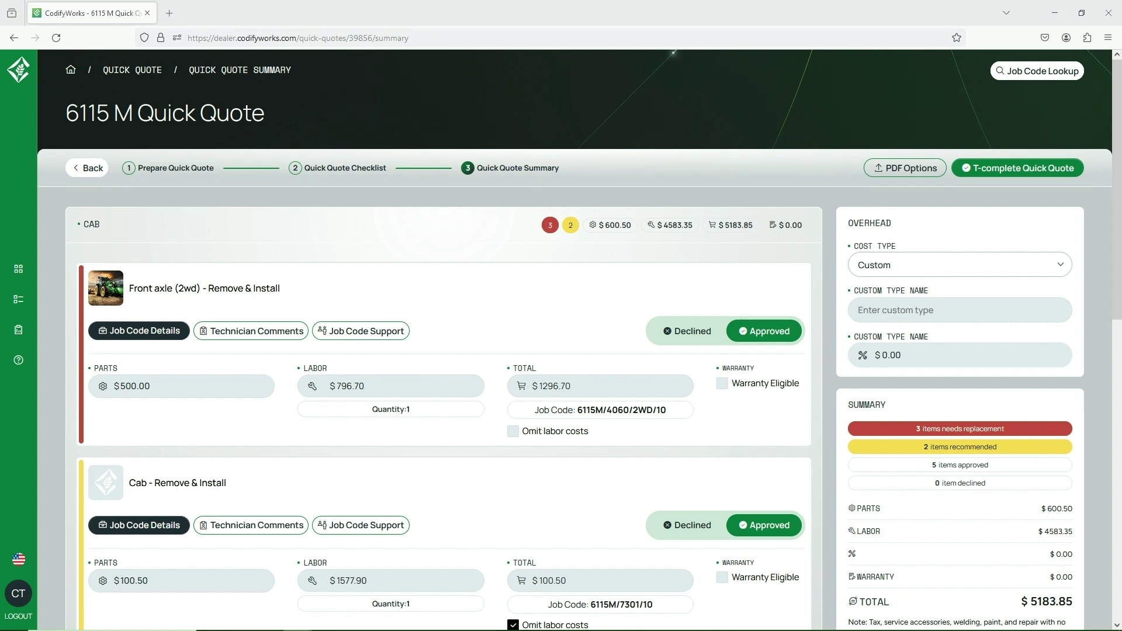
Bring up the received quote e-mail and maximize it and the customer quote page.
key(alt+Tab)
drag(1022, 107, 916, 88)
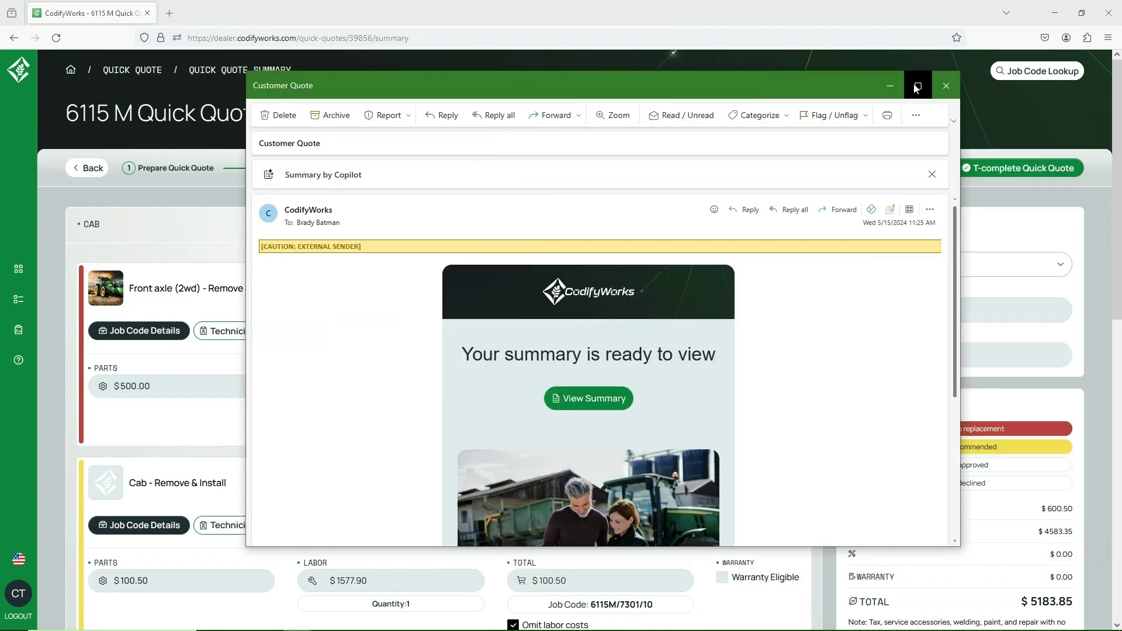
click(917, 87)
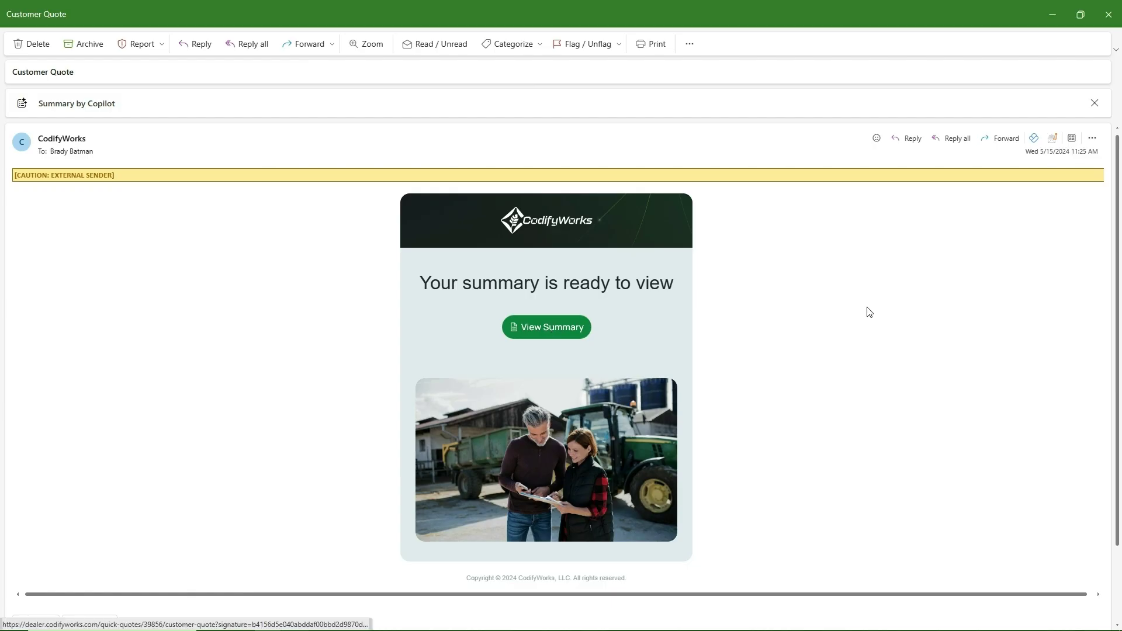
drag(994, 109, 595, 92)
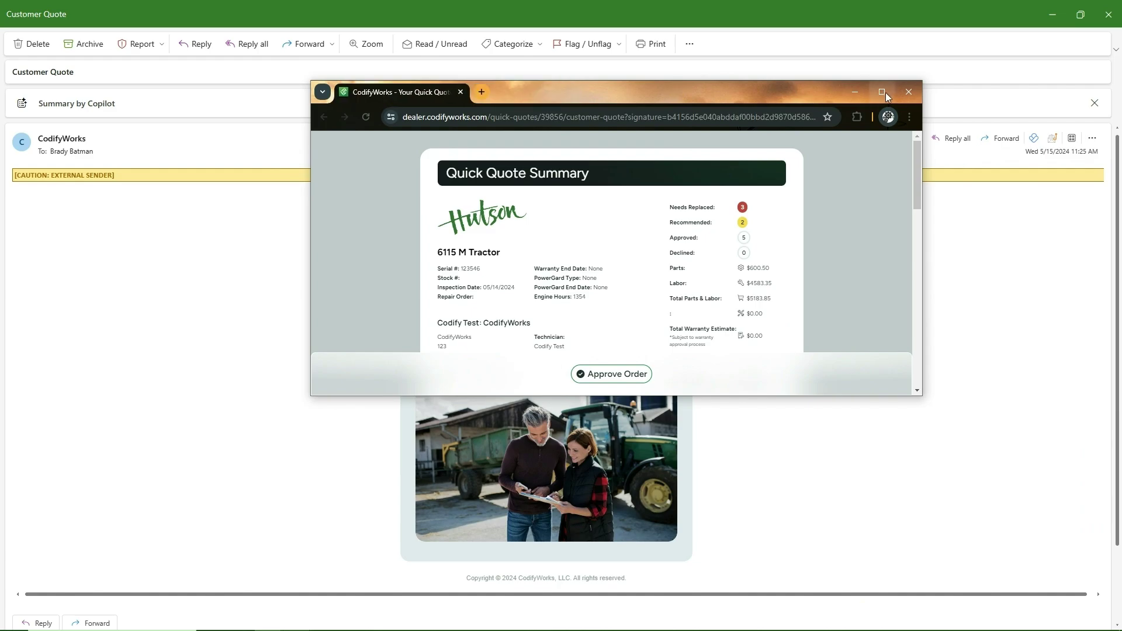
click(882, 91)
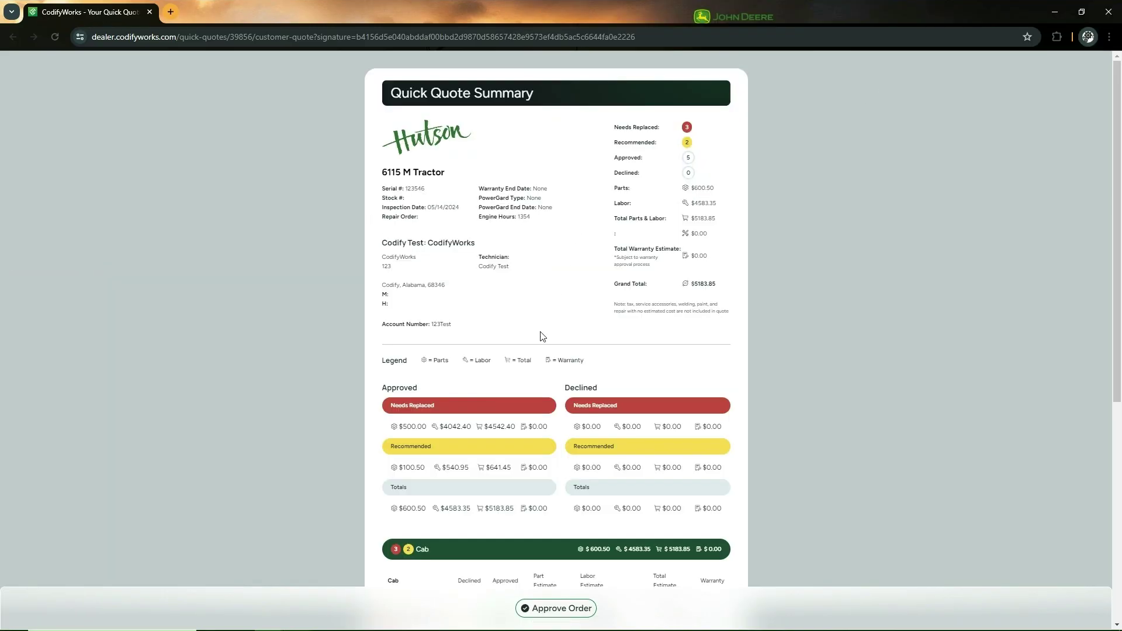
Decline the Cab - Remove & Install and Exhaust manifold gaskets items, then begin approving the order.
scroll(544, 333, down, 5)
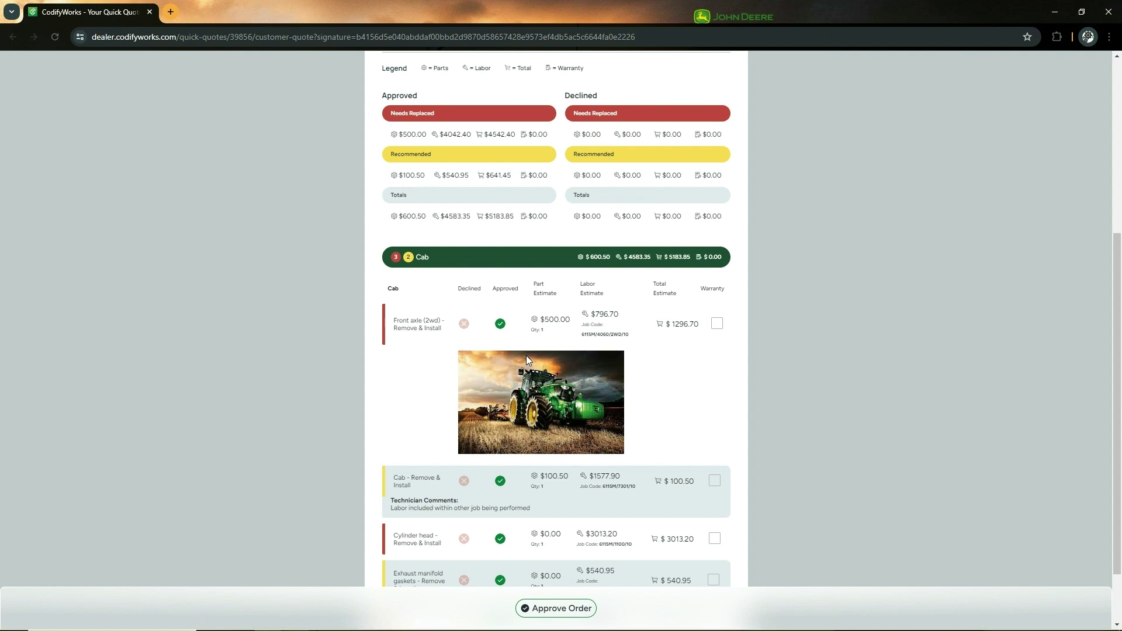
click(464, 481)
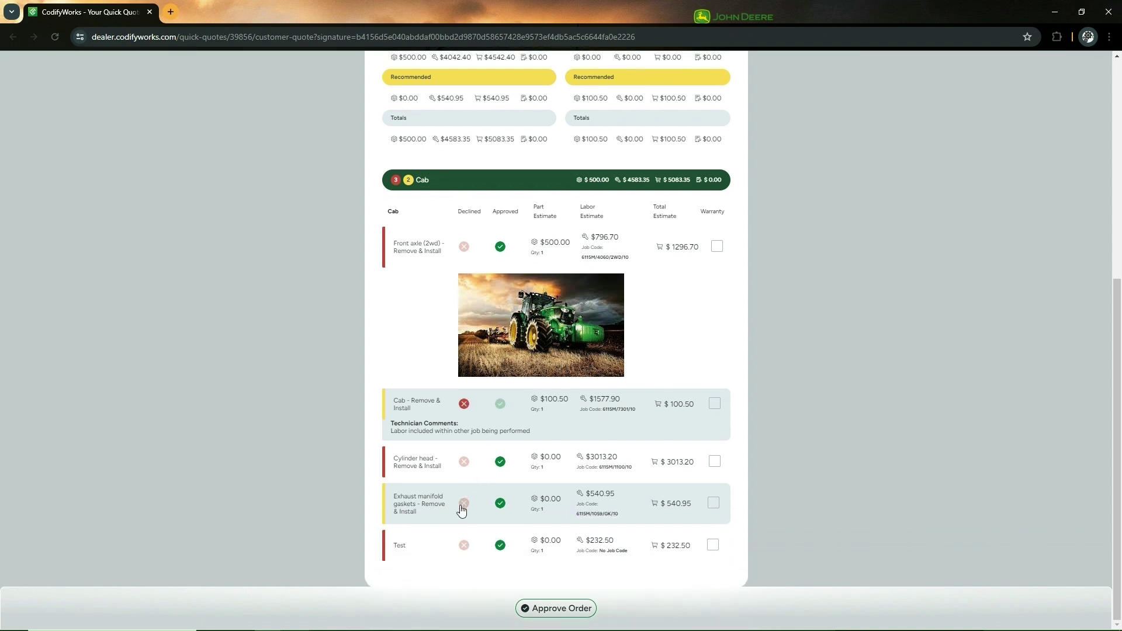
click(461, 506)
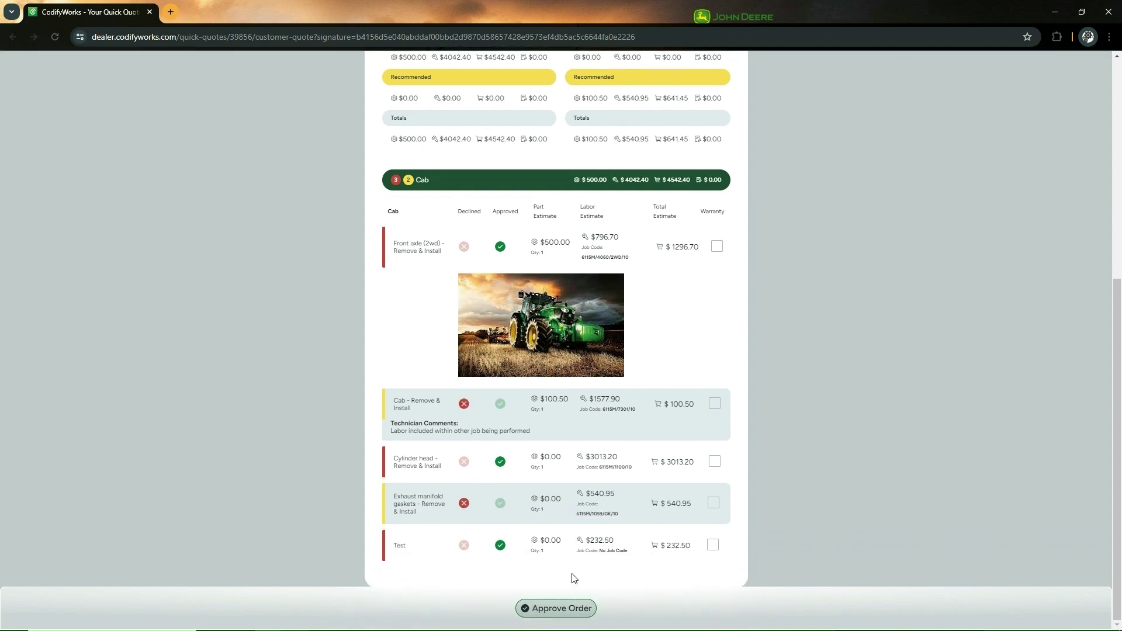
click(555, 605)
Agree to the terms of service, approve and send the order, and close the quote page.
click(500, 204)
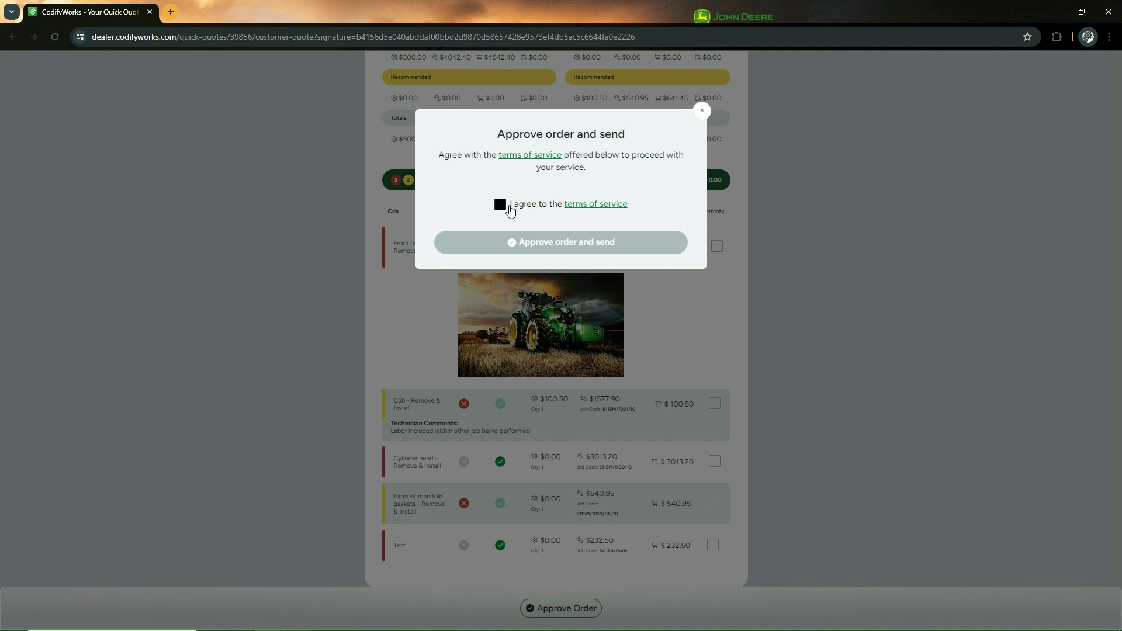
click(615, 248)
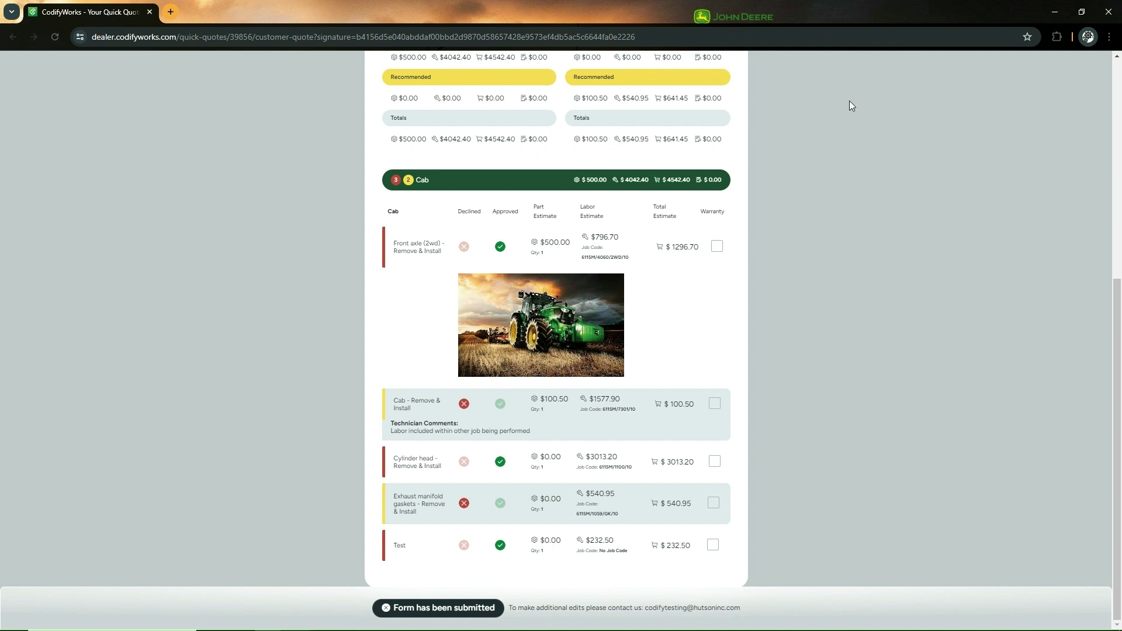
click(1108, 12)
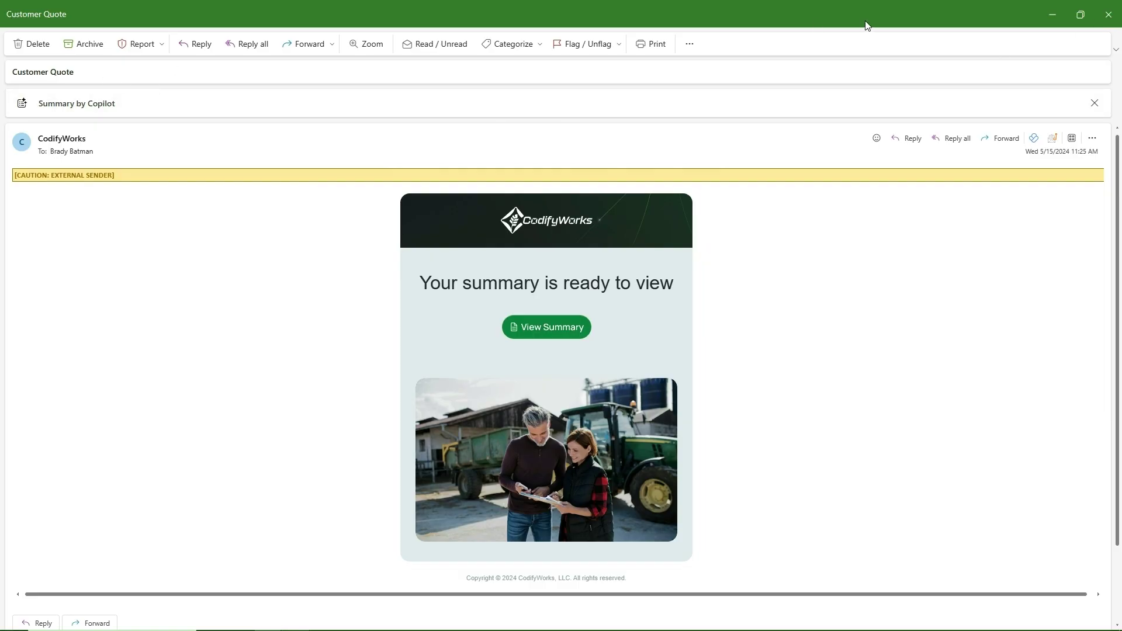
Close the quote e-mail and reload the quote summary page to pick up the customer's changes.
click(1109, 14)
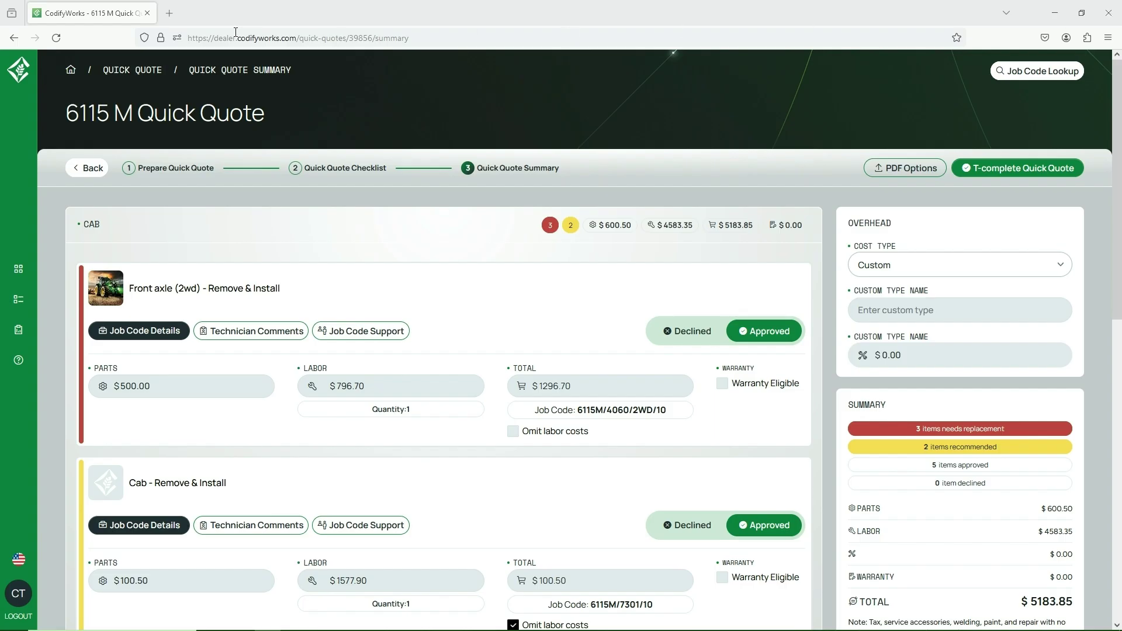
click(56, 37)
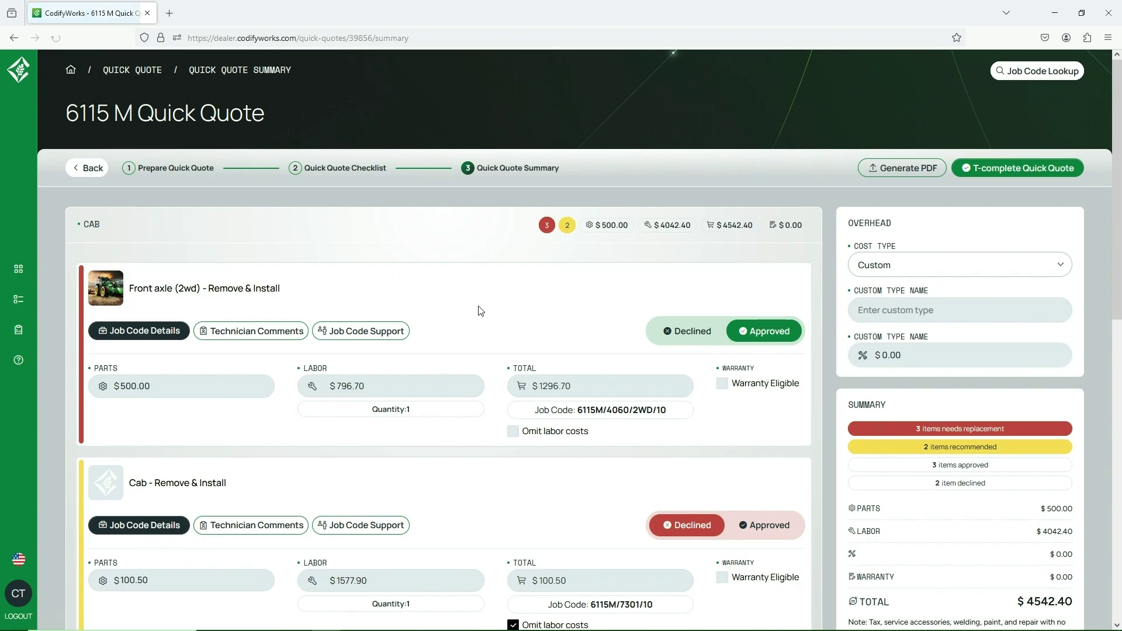